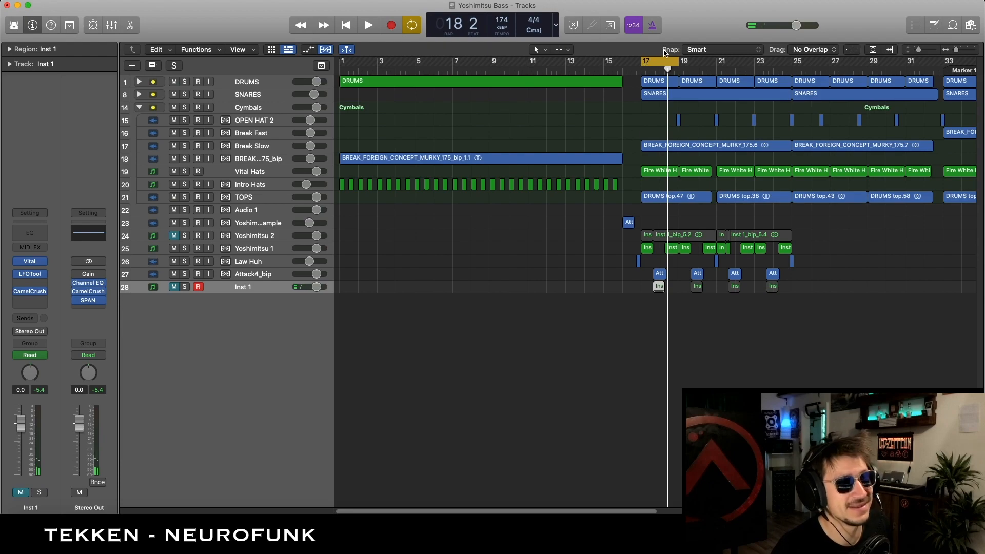
Step: Extend the cycle range to bars 17–21 and play the loop
drag(680, 64, 718, 62)
key(space)
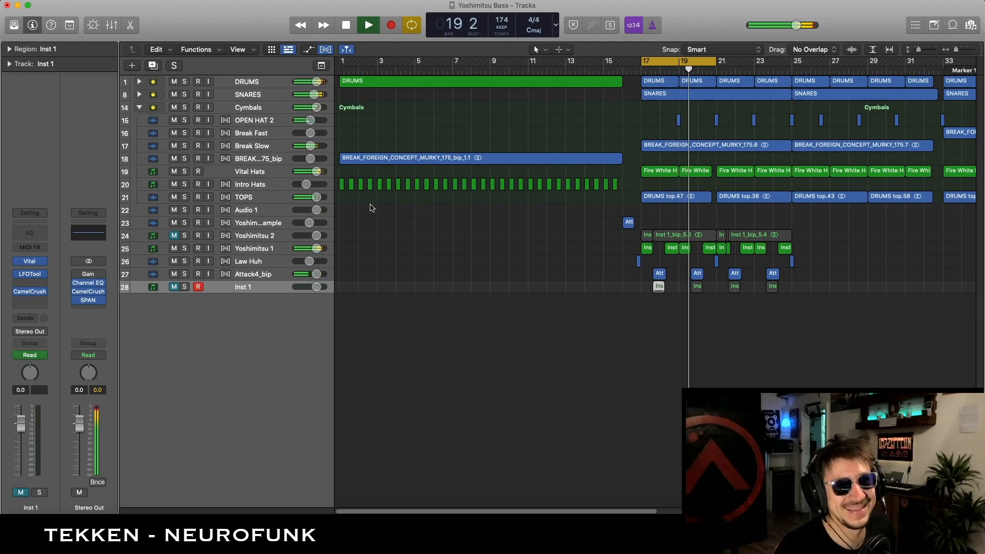
key(space)
Step: Unmute the Inst 1 track, mute the Attack4_bip track, and listen to the loop with that change
click(174, 287)
click(174, 274)
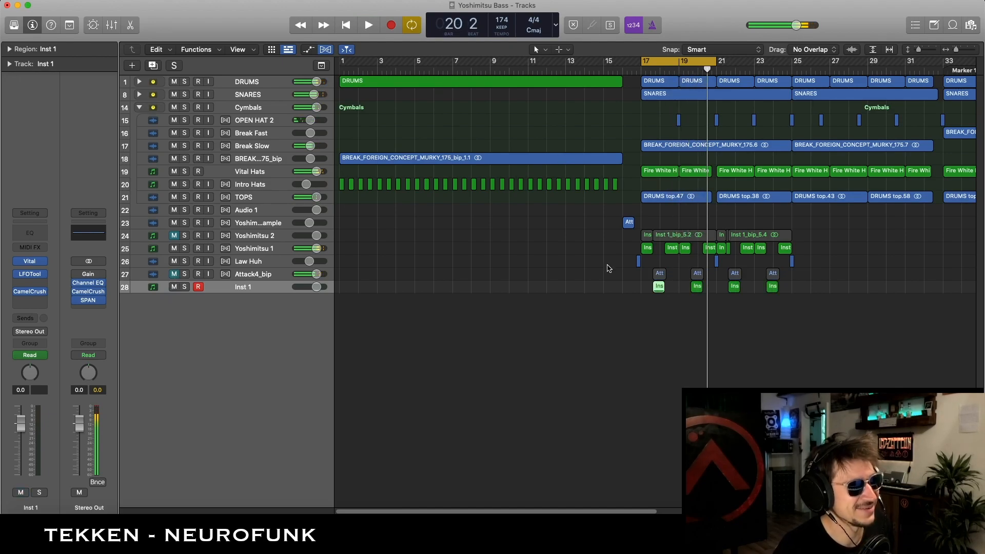
click(608, 266)
key(space)
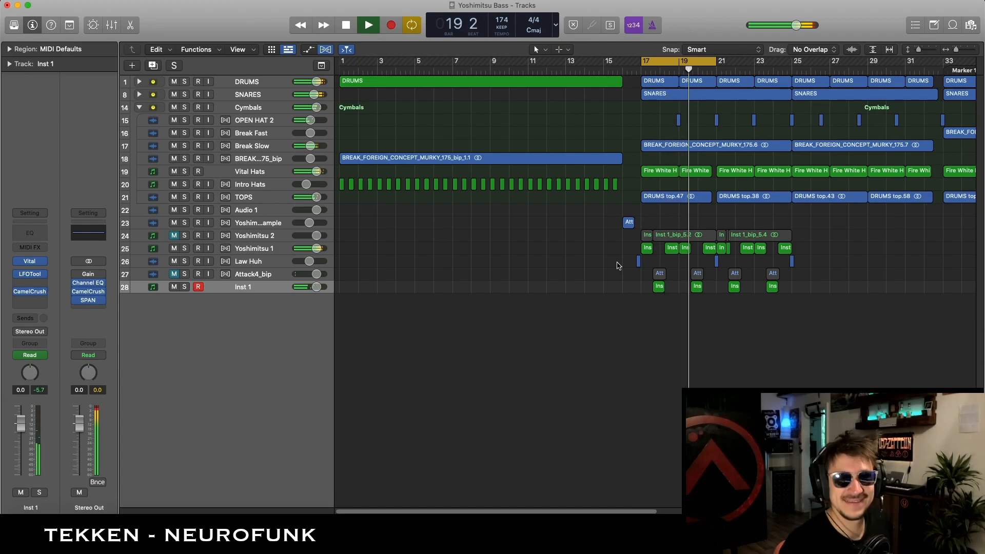
key(space)
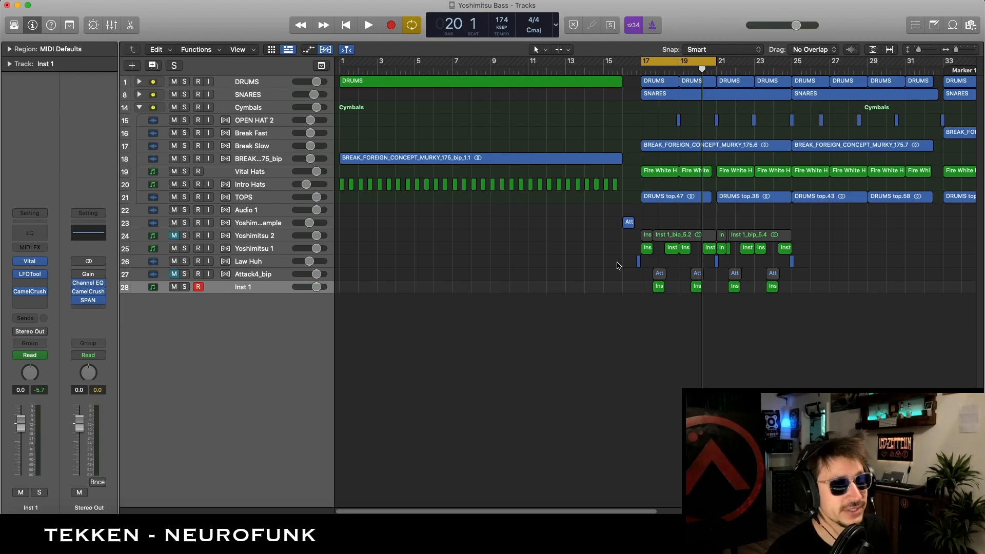
Step: Set the cycle range to bars 16–25, covering the Yoshimitsu Sample clip and the Yoshimitsu bass regions
scroll(618, 266, right, 3)
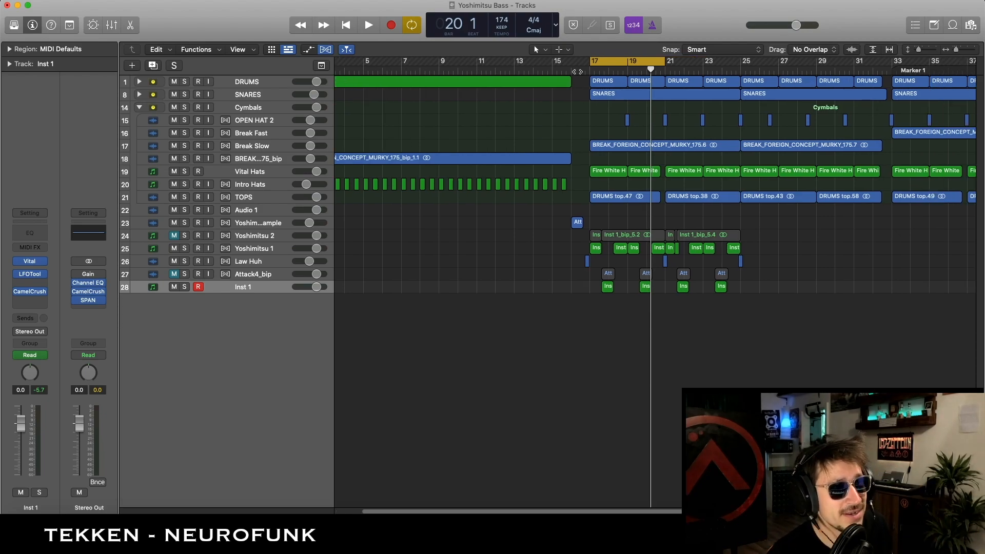
drag(572, 66, 740, 67)
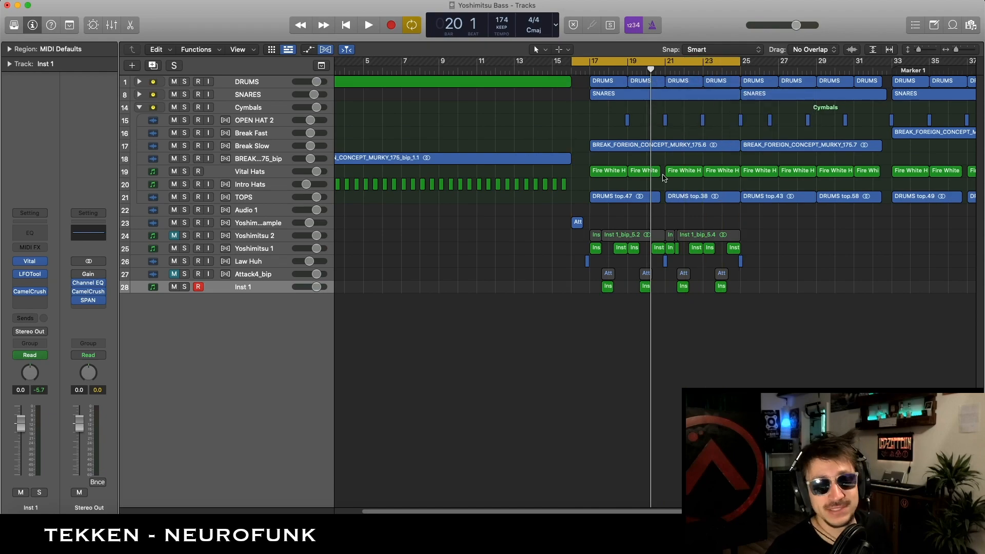
click(263, 238)
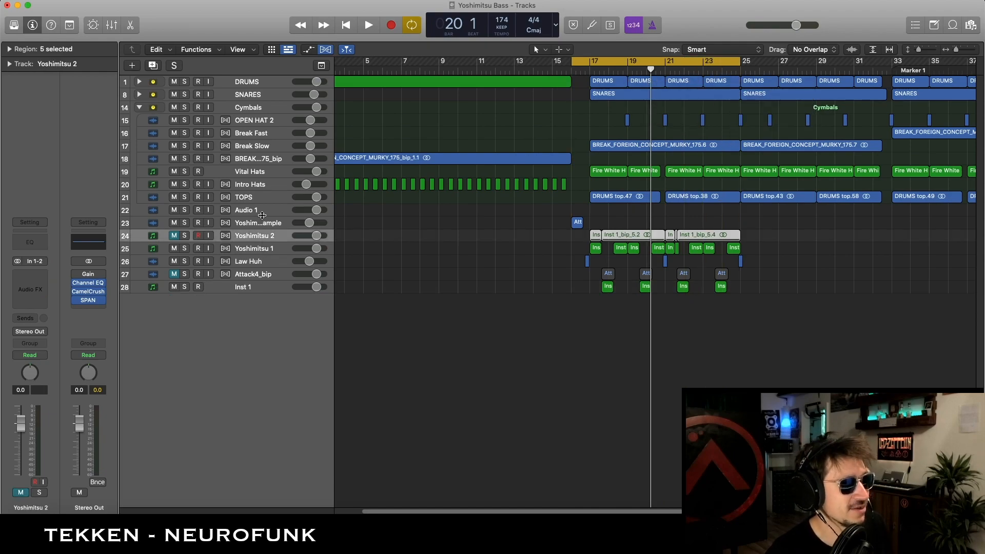
click(261, 224)
scroll(493, 230, right, 4)
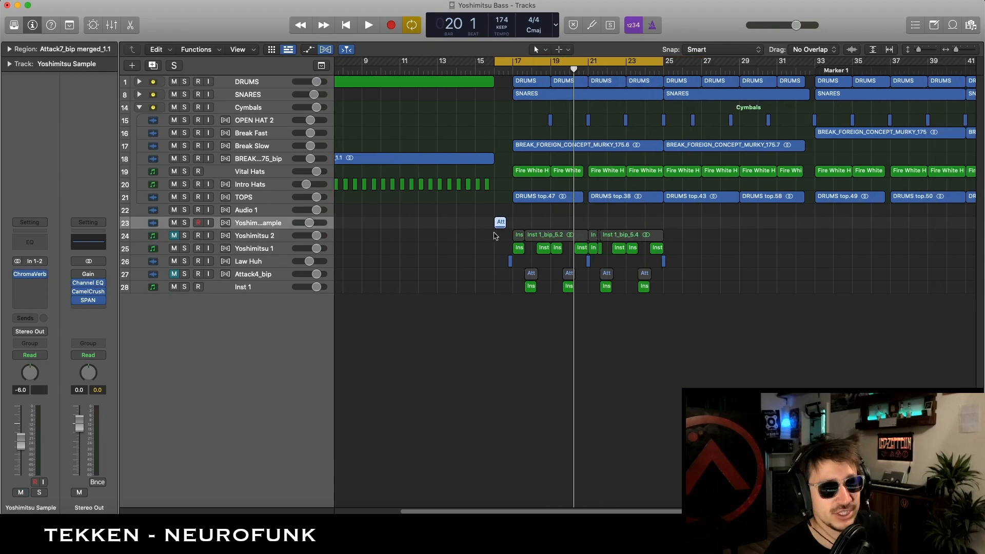
click(487, 246)
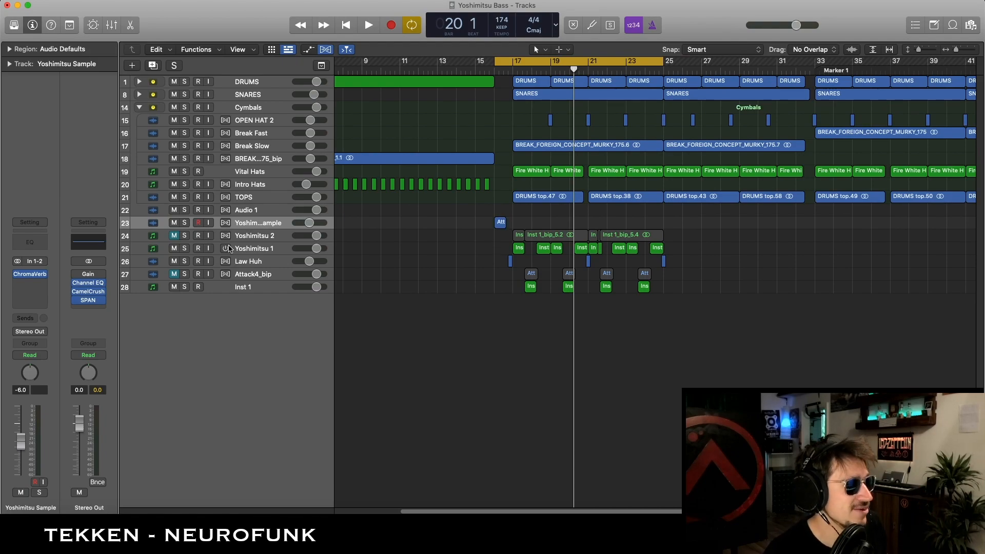
Step: Solo the Yoshimitsu 1, Yoshimitsu Sample and Law Huh tracks and play them from bar 16
click(188, 249)
click(188, 224)
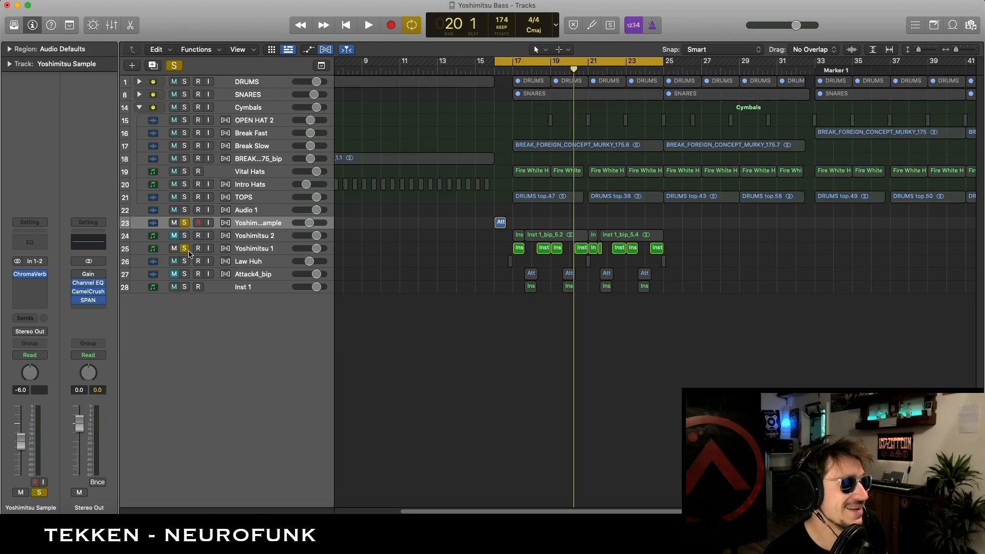
click(187, 263)
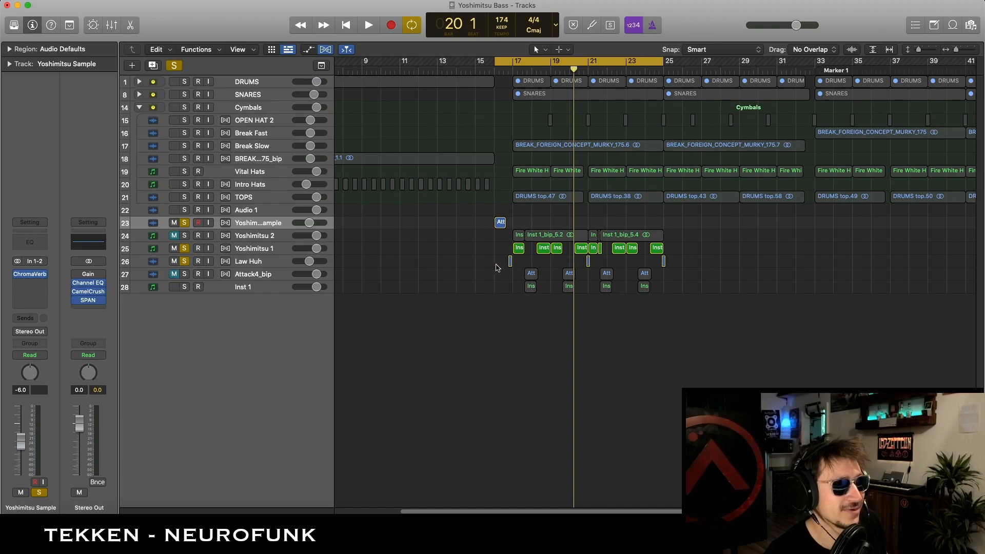
click(511, 262)
key(shift+Return)
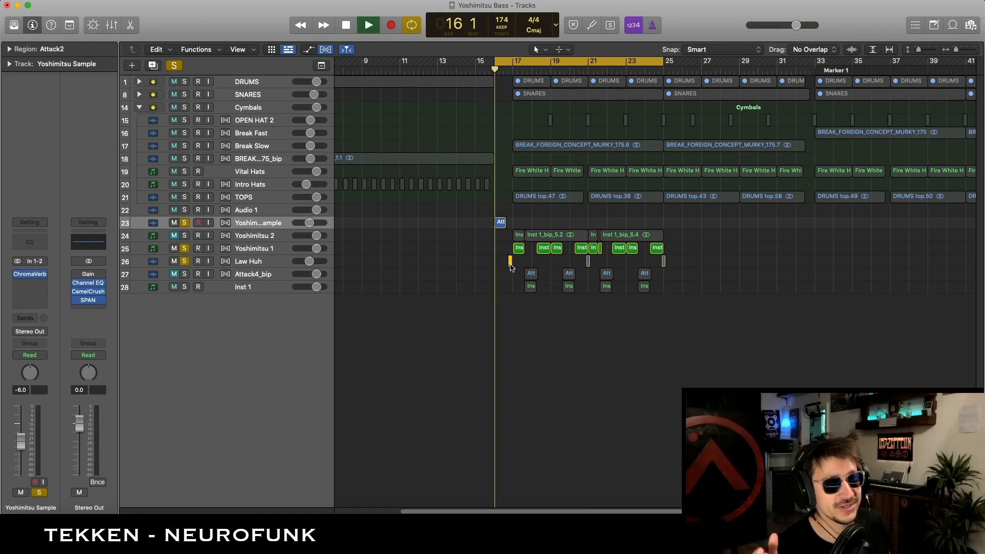
key(space)
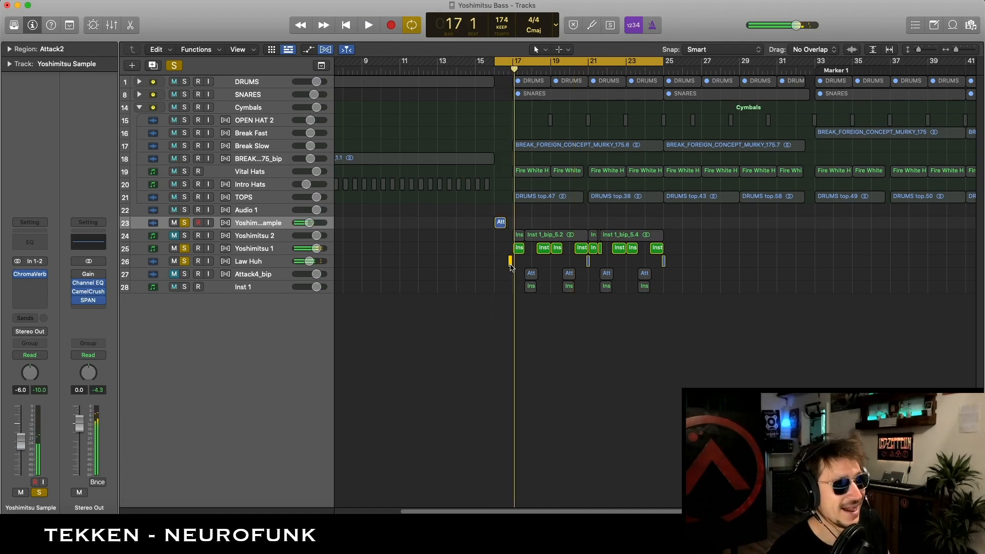
Step: Enlarge the Yoshimitsu 1 track and examine its region waveforms between bars 17 and 25
click(263, 248)
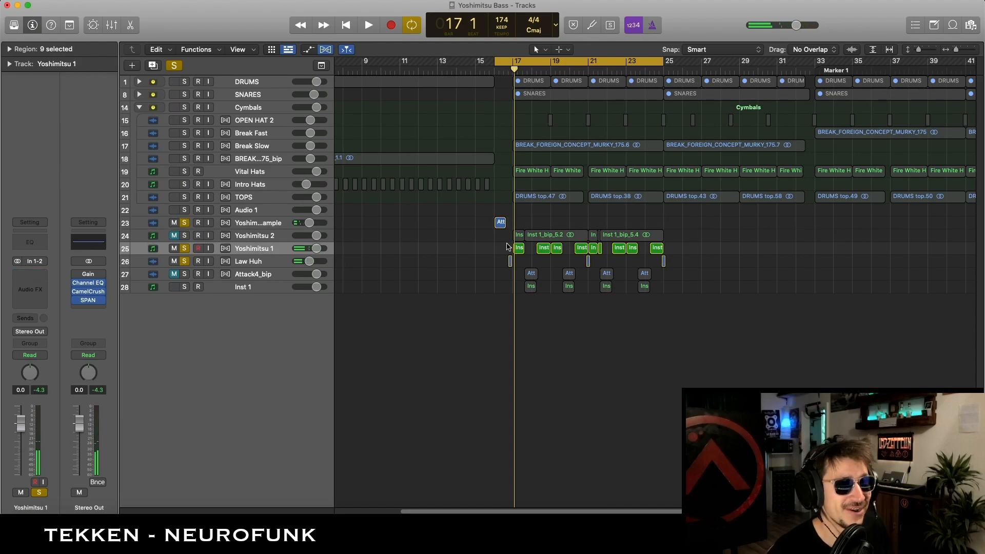
key(ctrl+z)
key(super+Right)
key(super+Right)
key(super+Right)
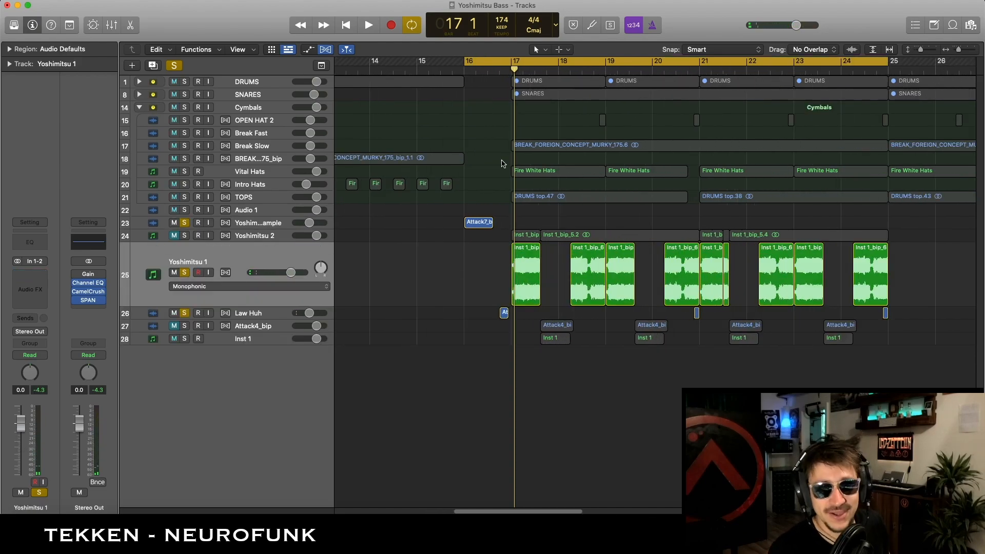
scroll(503, 162, right, 2)
click(488, 199)
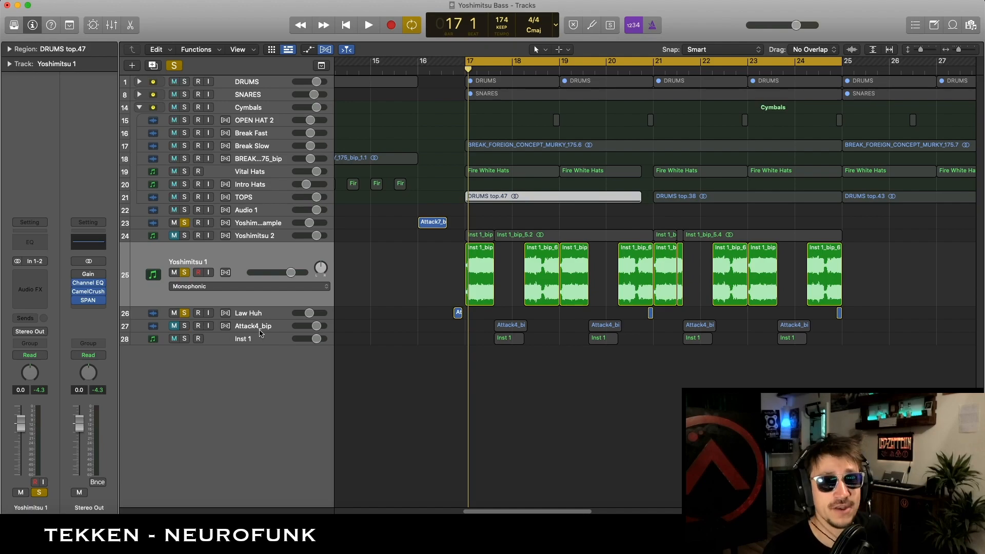
Step: Solo Inst 1 alongside the other soloed tracks, and clear the solo on all of them
click(245, 340)
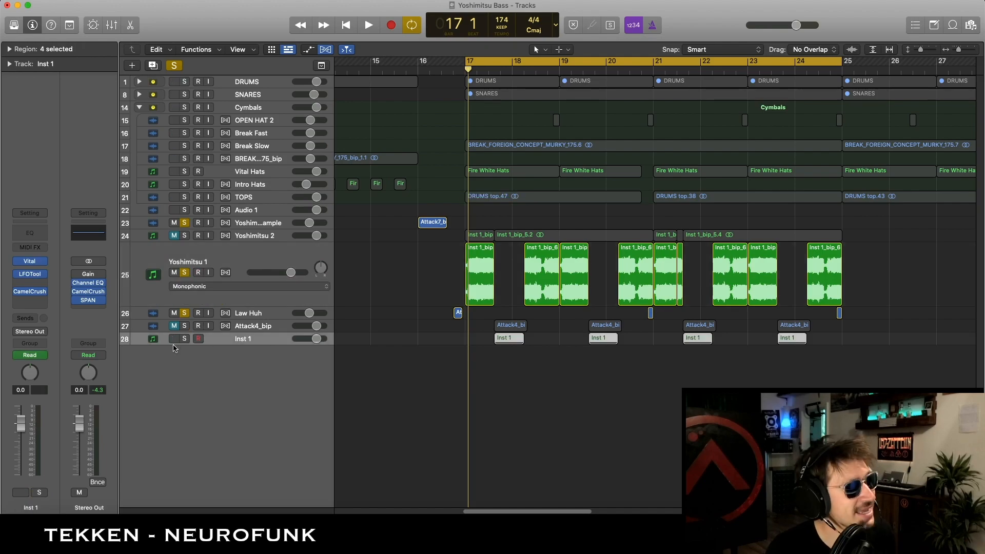
click(184, 339)
click(542, 302)
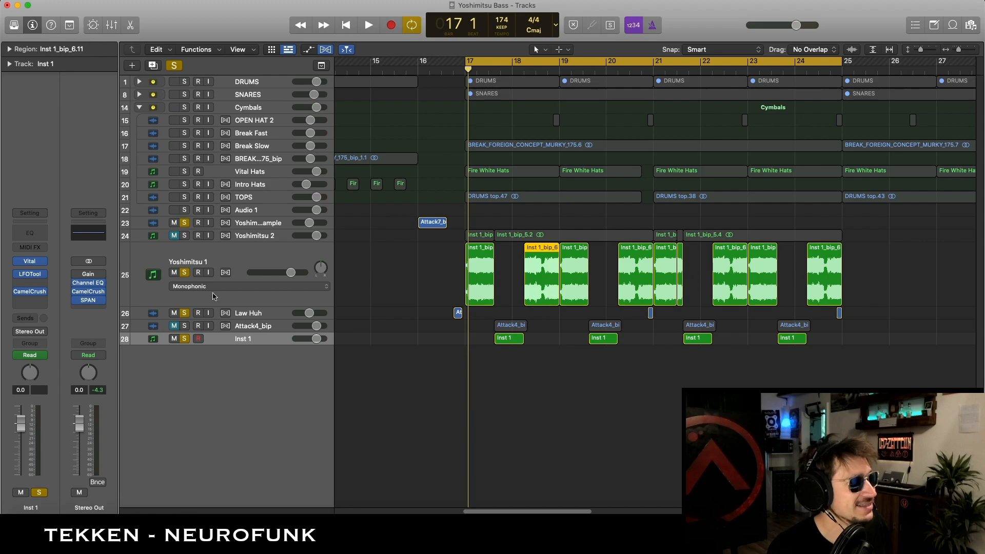
drag(187, 223, 188, 345)
click(185, 255)
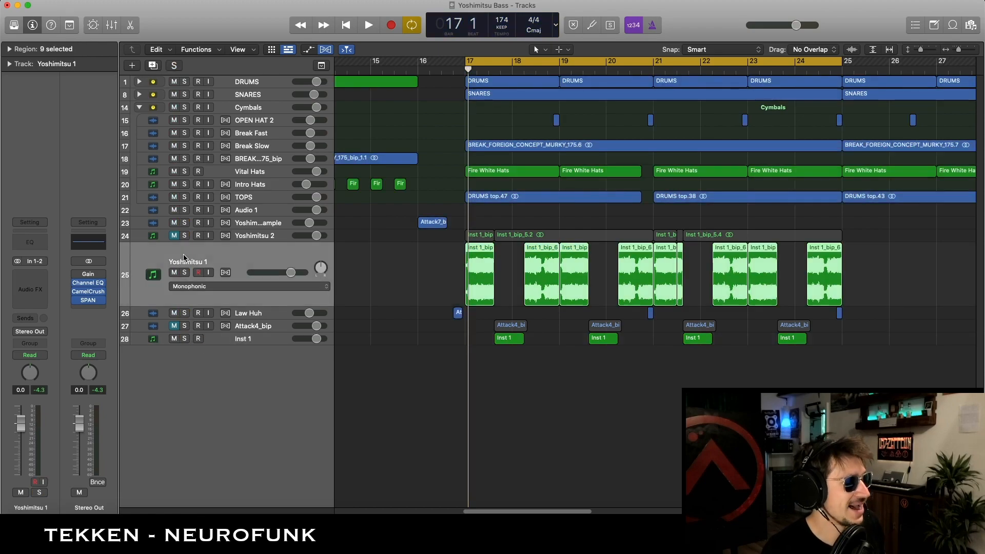
Step: Return Yoshimitsu 1 to normal height, solo only the Inst 1 track and enlarge it
key(super+Up)
click(249, 291)
click(182, 288)
click(409, 327)
key(ctrl+z)
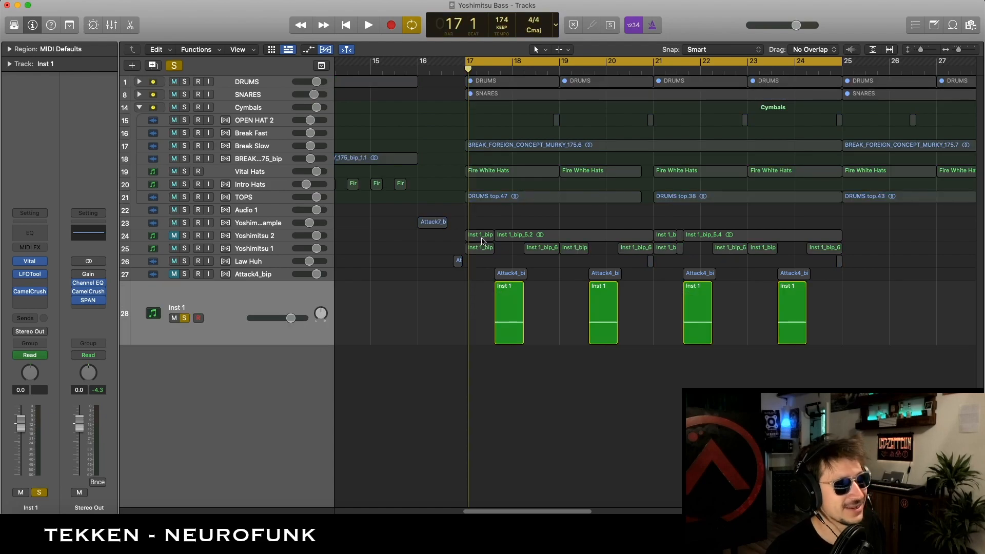
Step: Set the cycle range from about the middle of bar 17 to bar 19
click(493, 198)
click(498, 61)
drag(487, 65, 559, 65)
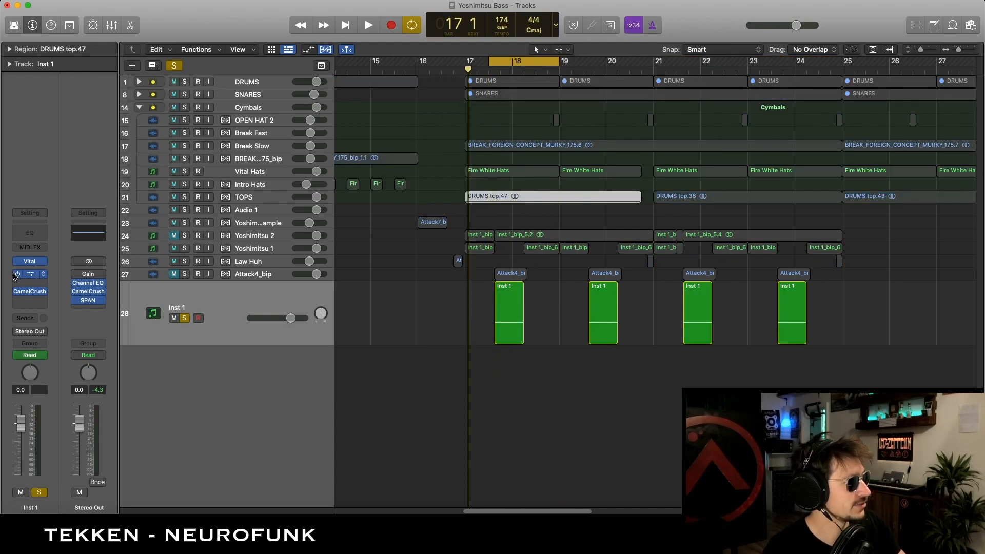
Step: Open the Vital synth on Inst 1 and set the Attack4_bip sampler's pitch to -12
click(27, 263)
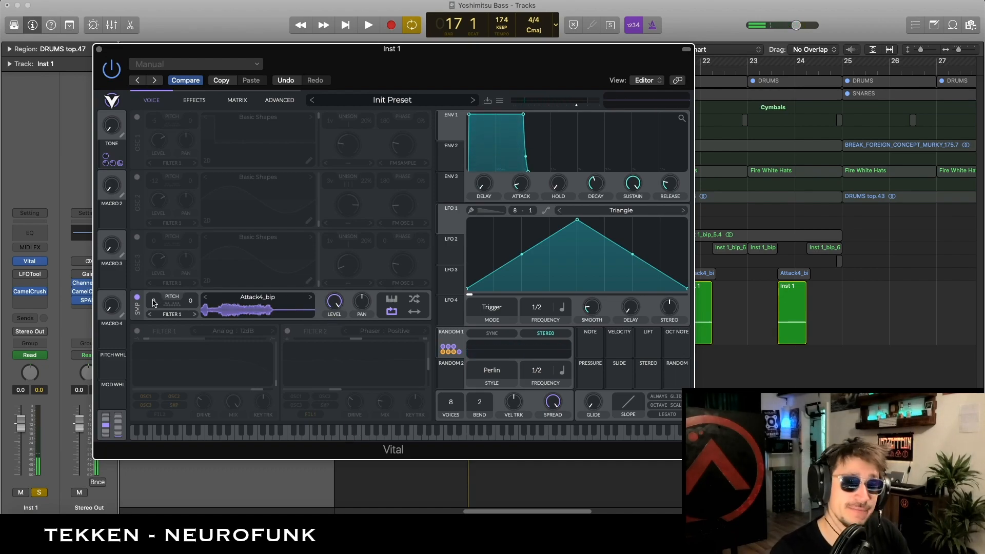
drag(154, 302, 153, 307)
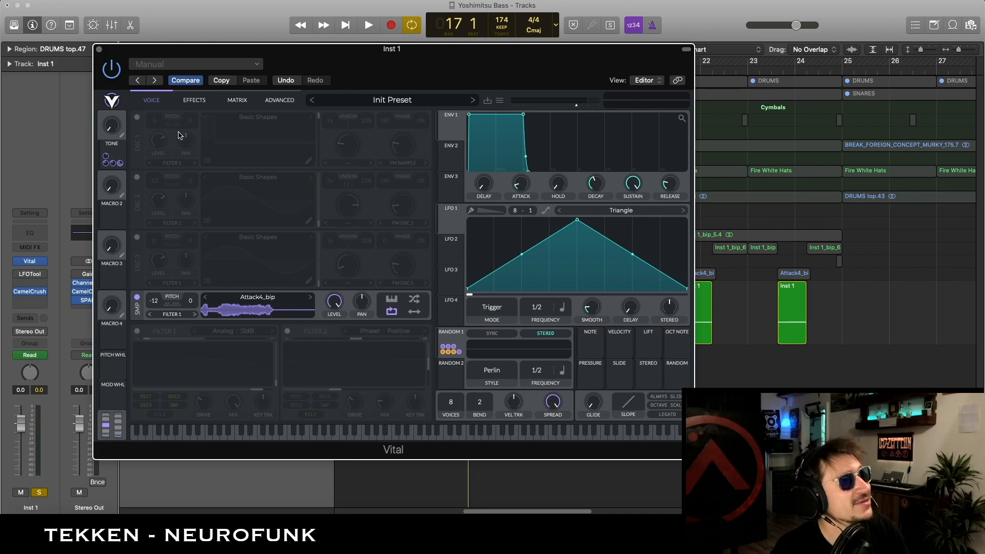
Step: Turn on oscillator 1 with its pitch at -5 and set its spectral morph to Phase Disperse
click(137, 117)
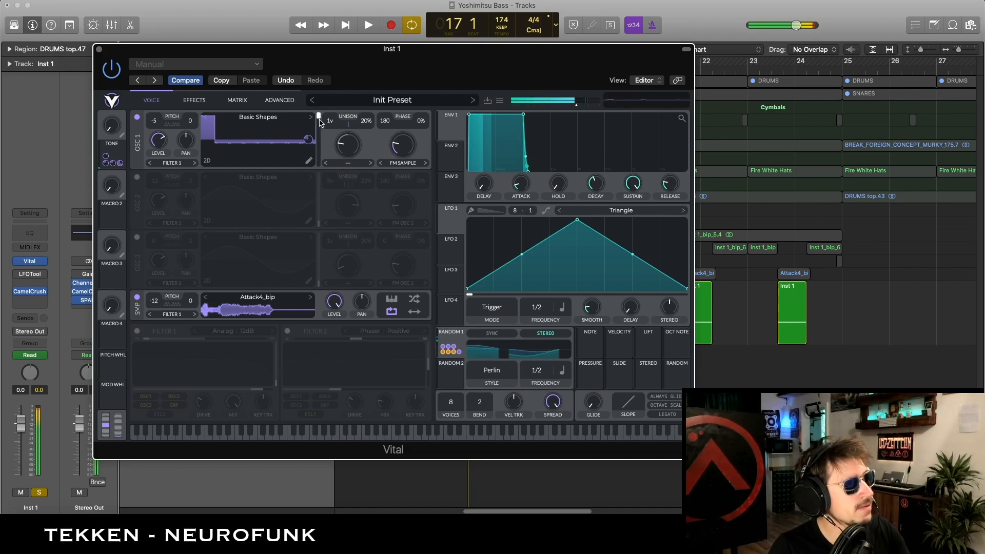
mouse_move(318, 124)
mouse_down()
mouse_move(318, 170)
mouse_move(319, 127)
mouse_up()
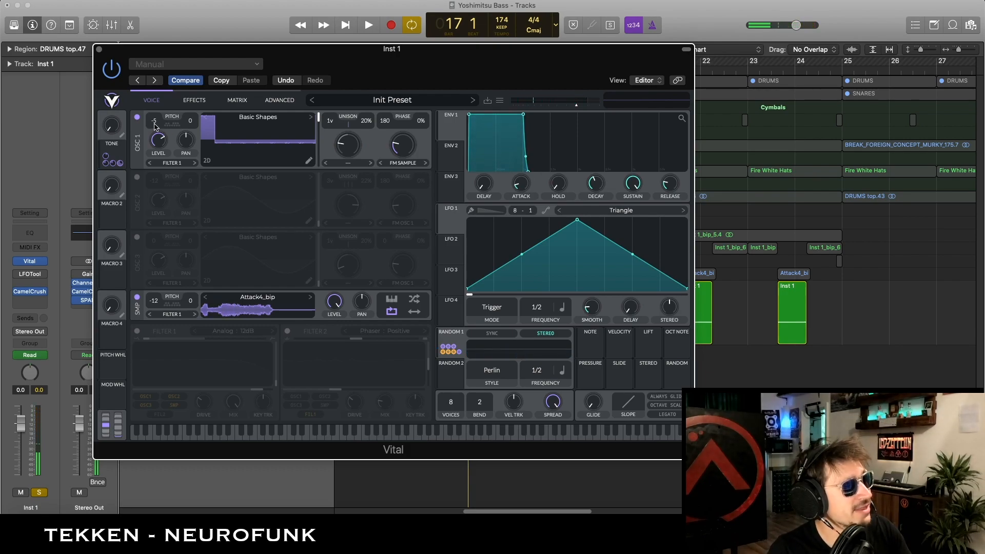
drag(154, 127, 157, 153)
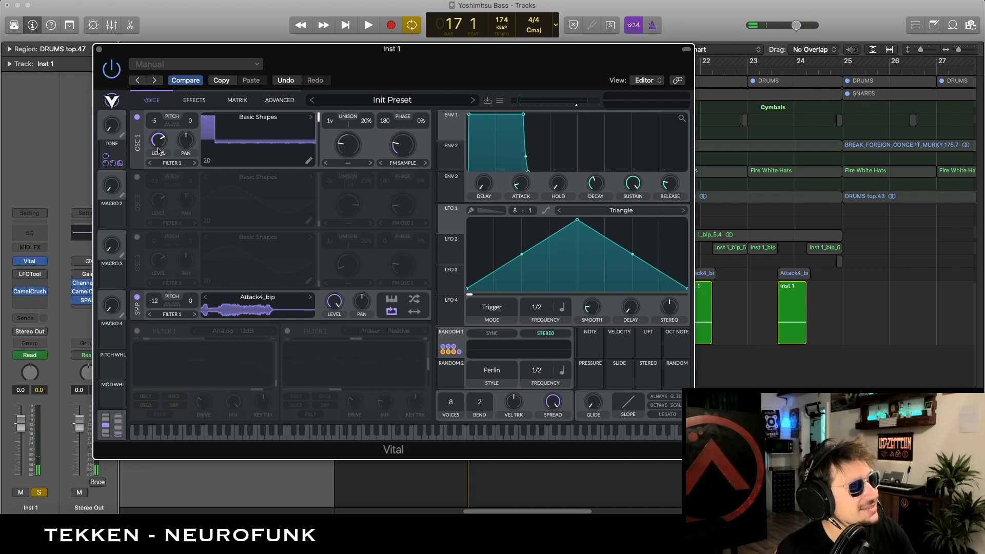
click(350, 163)
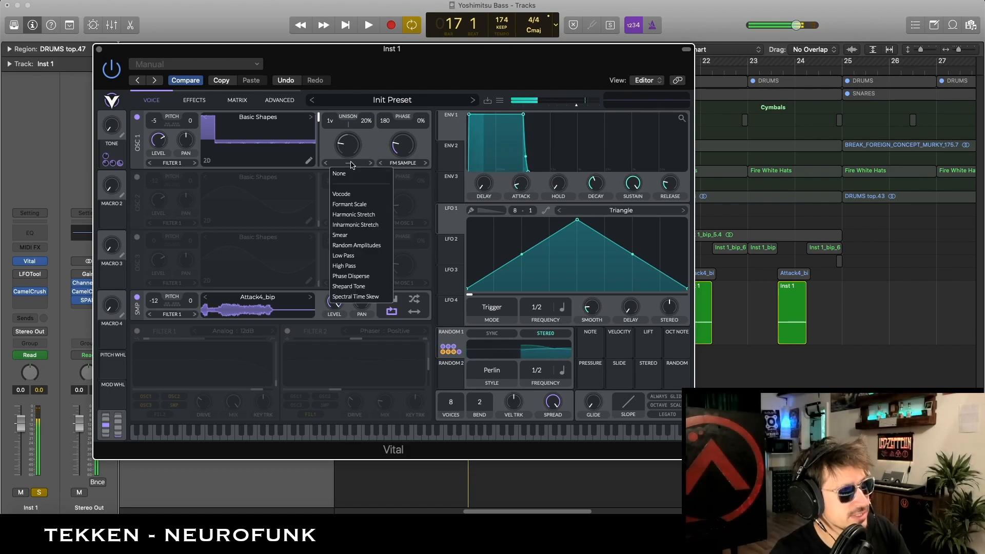
click(354, 276)
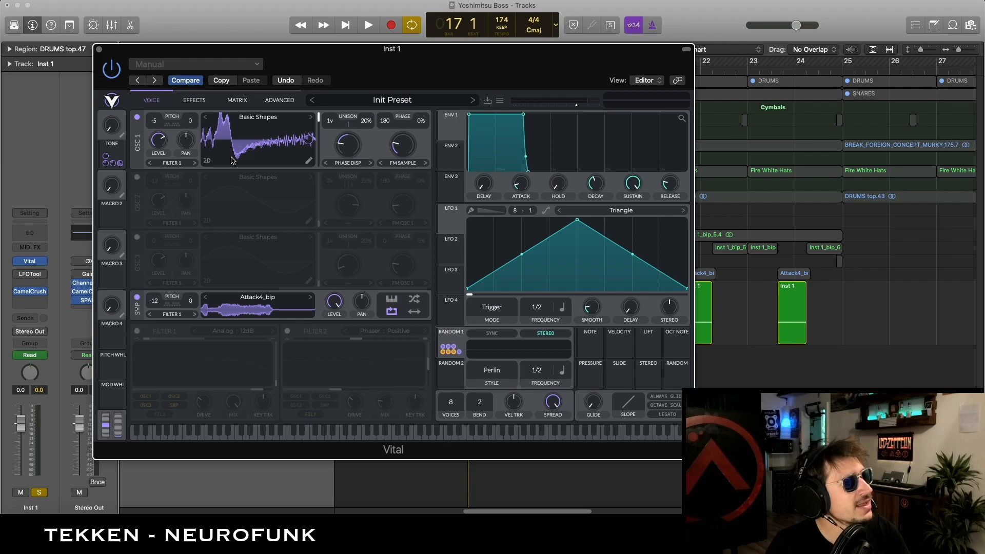
Step: Turn on oscillator 2 with its pitch at -12 and 3 unison voices
click(137, 178)
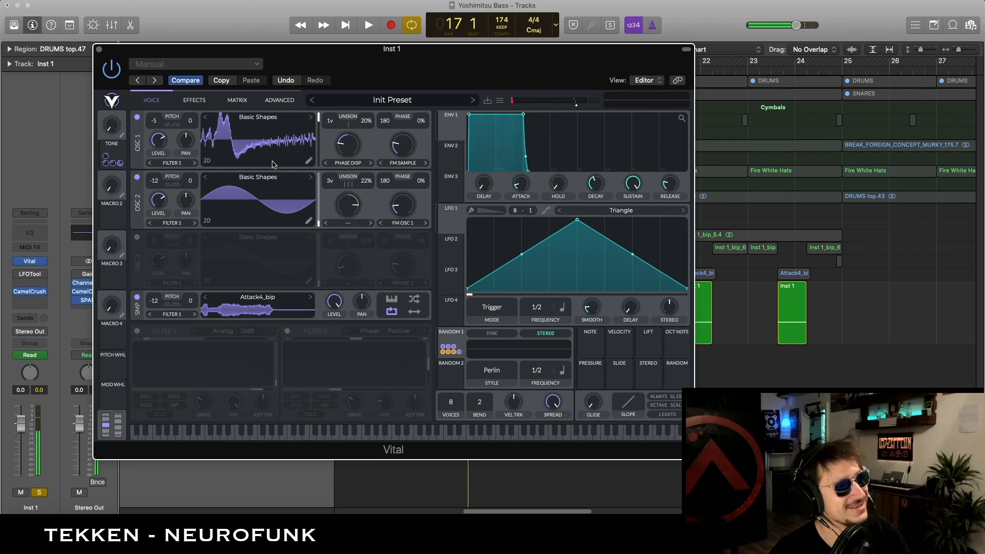
mouse_move(164, 139)
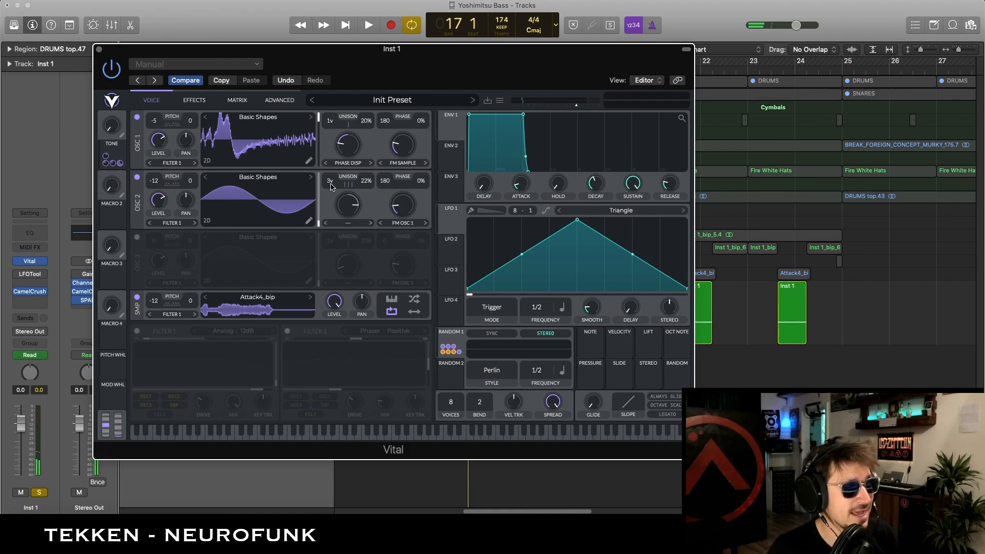
drag(331, 181, 332, 212)
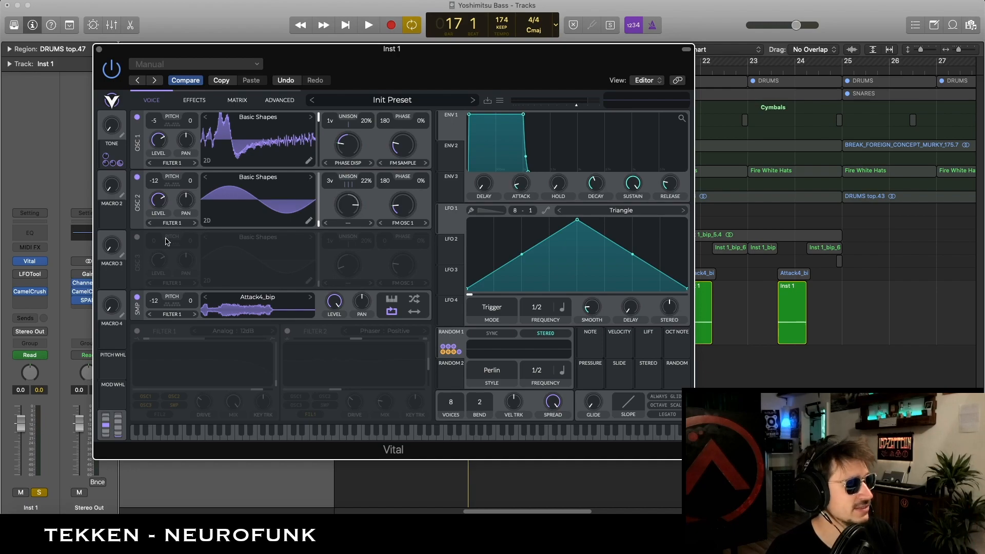
Step: Turn on oscillator 3 and toggle it off and on again to compare the sound
click(137, 238)
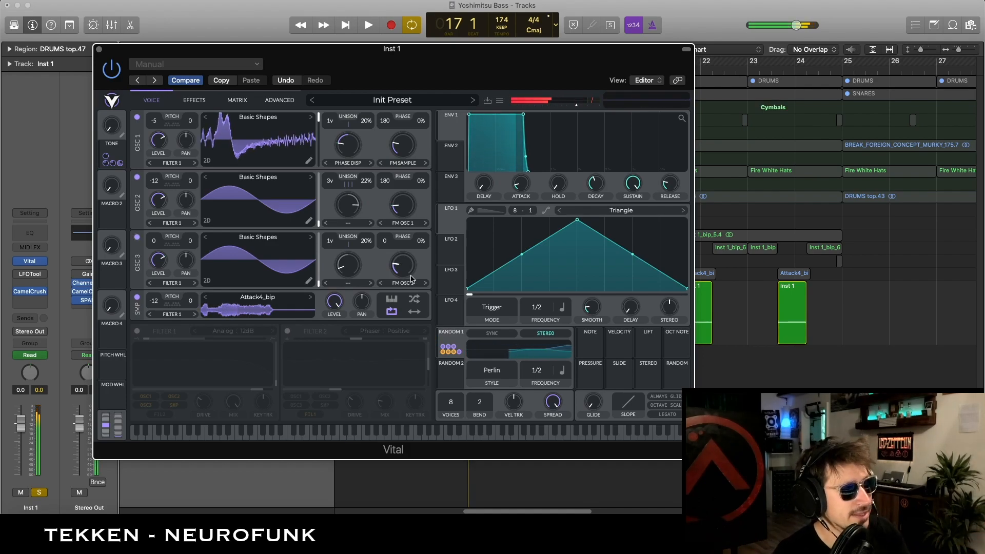
click(137, 237)
click(137, 237)
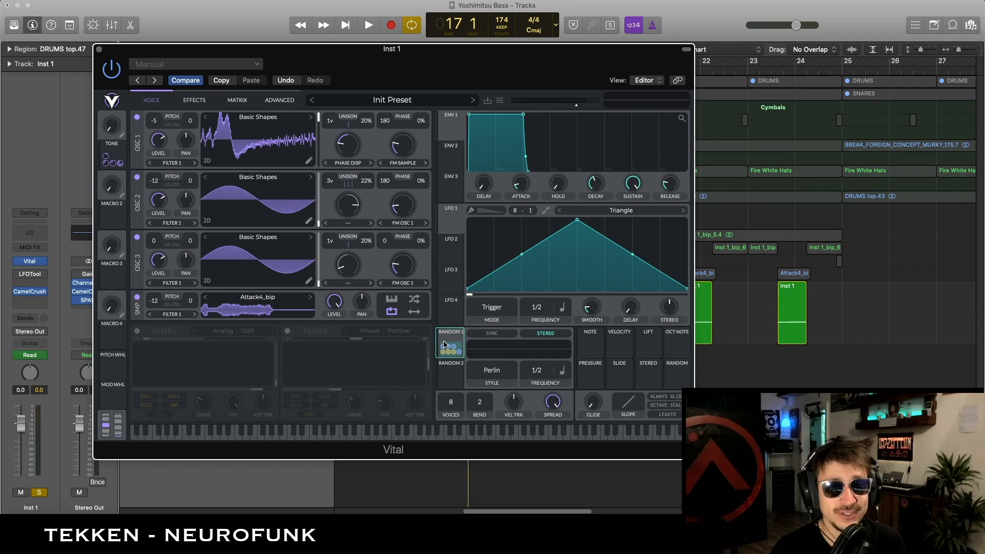
drag(443, 341, 452, 256)
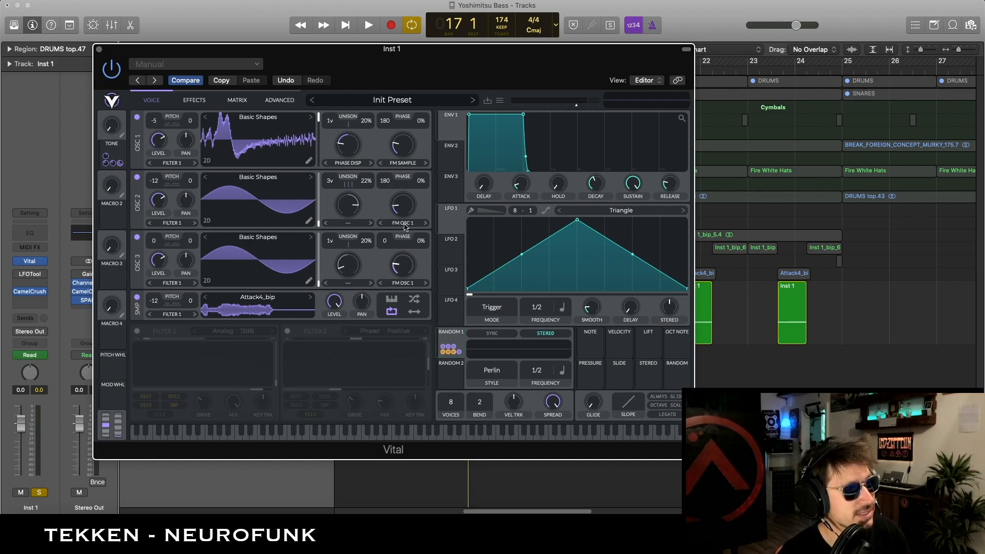
mouse_move(404, 236)
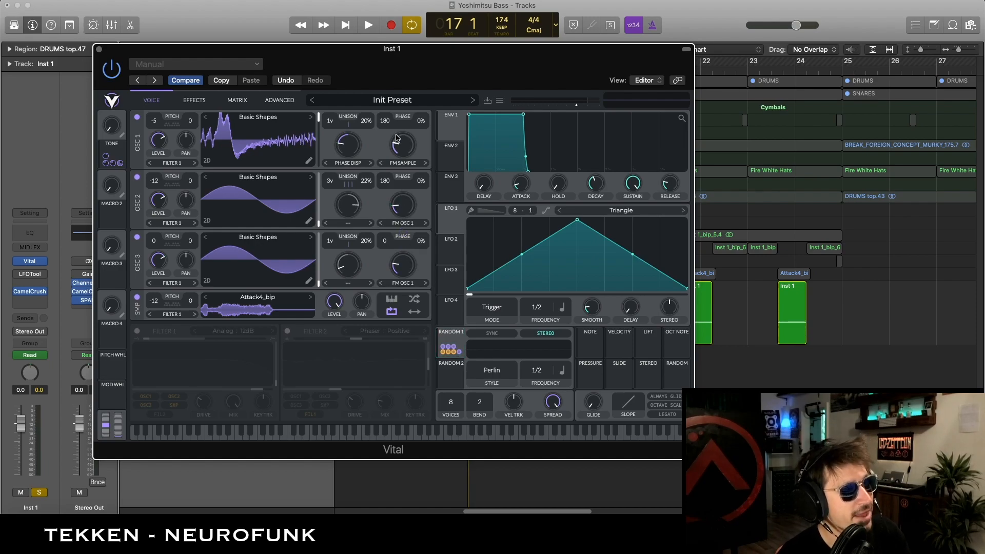
Step: Turn on filter 1 as Analog : 12dB, fed by all three oscillators and the sampler, and check its cutoff
mouse_move(347, 173)
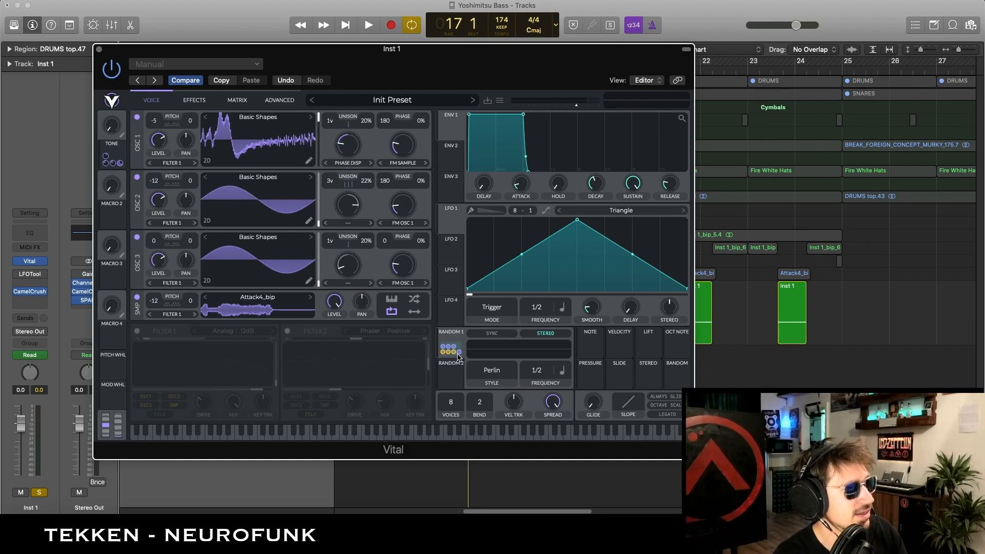
mouse_move(458, 357)
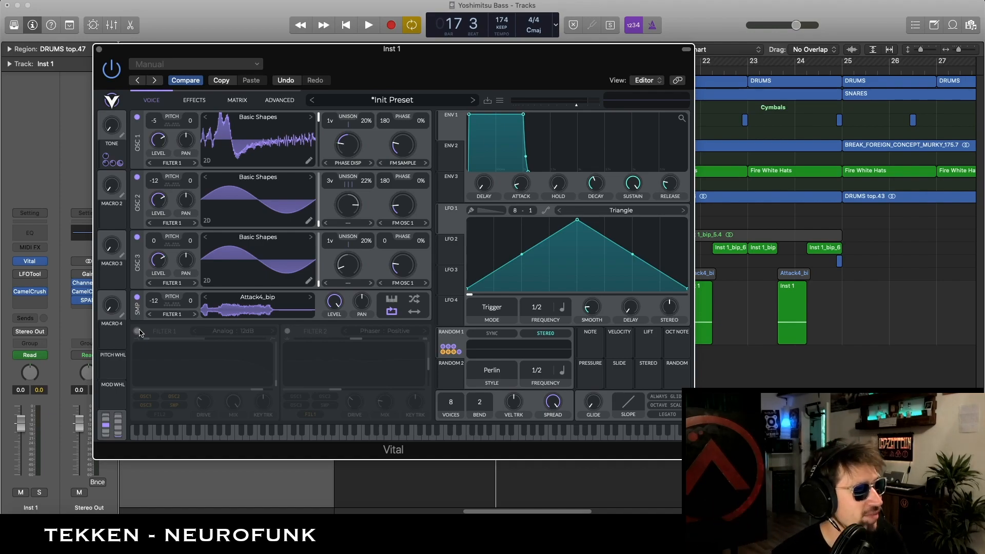
click(137, 331)
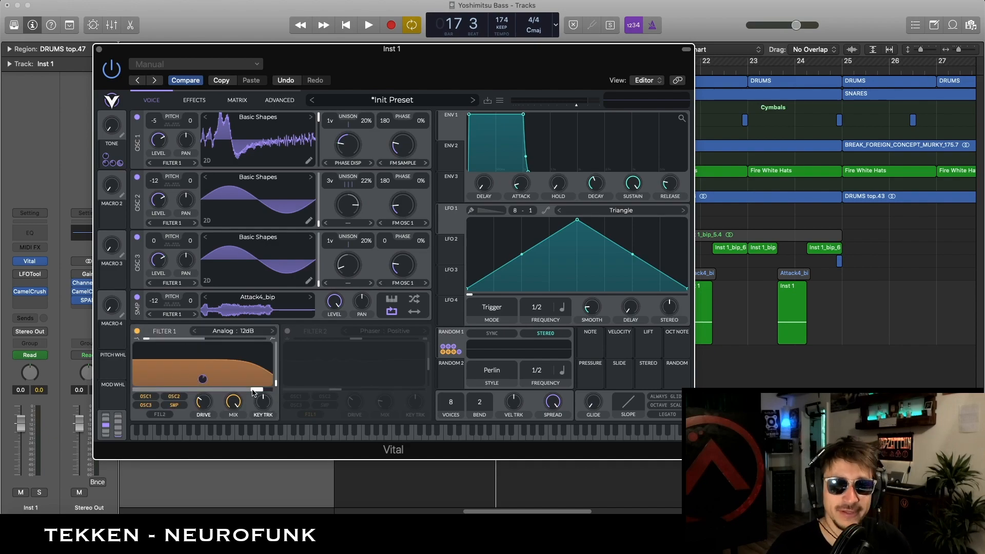
drag(255, 393, 256, 393)
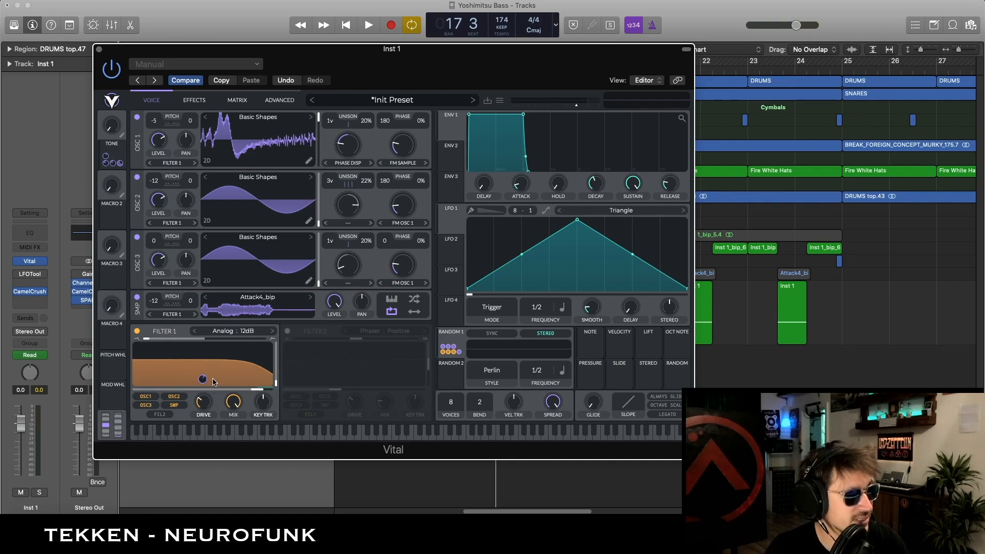
click(261, 392)
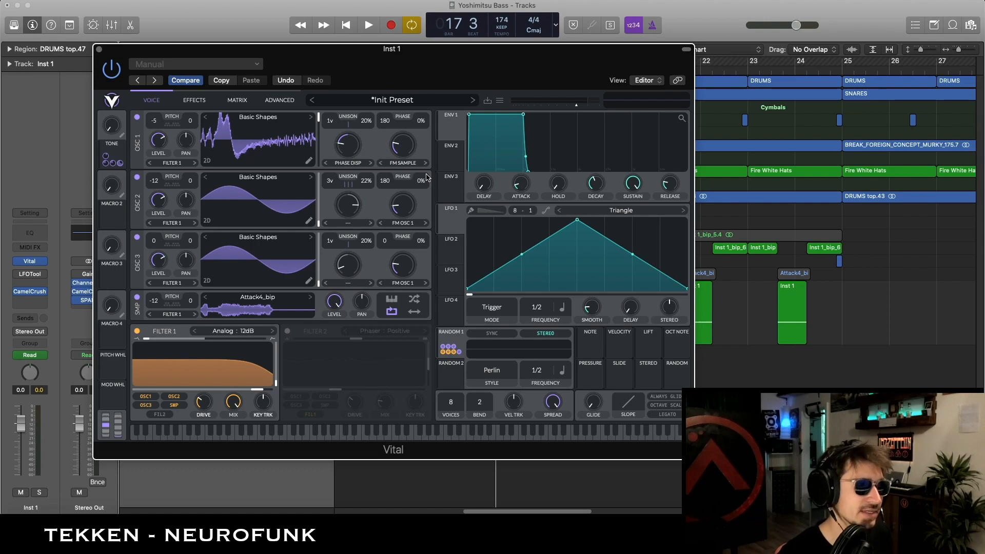
Step: Turn on filter 2 as Phaser : Positive fed by filter 1, audition it at full mix, and return the mix to about 22%
click(288, 331)
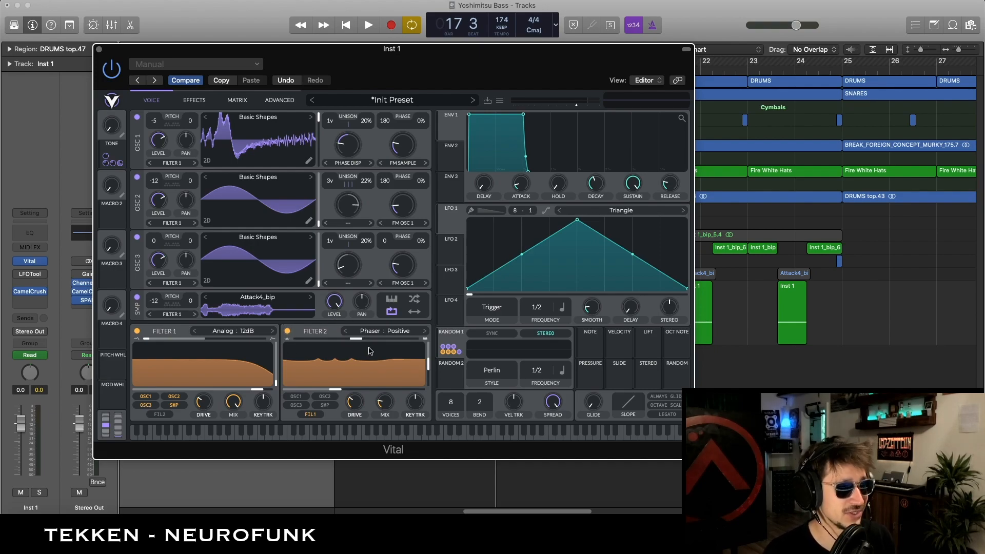
drag(382, 404, 382, 382)
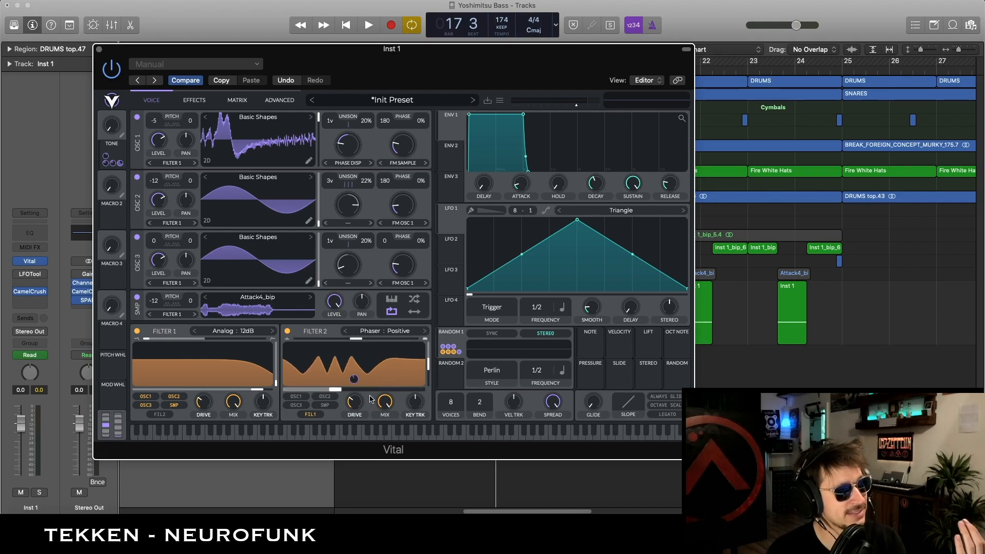
drag(382, 405, 382, 406)
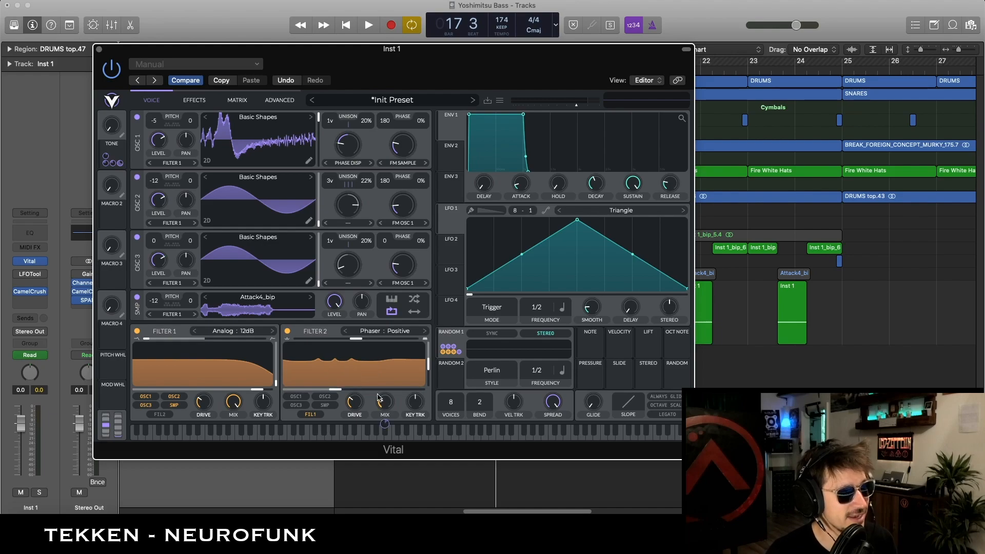
mouse_move(332, 392)
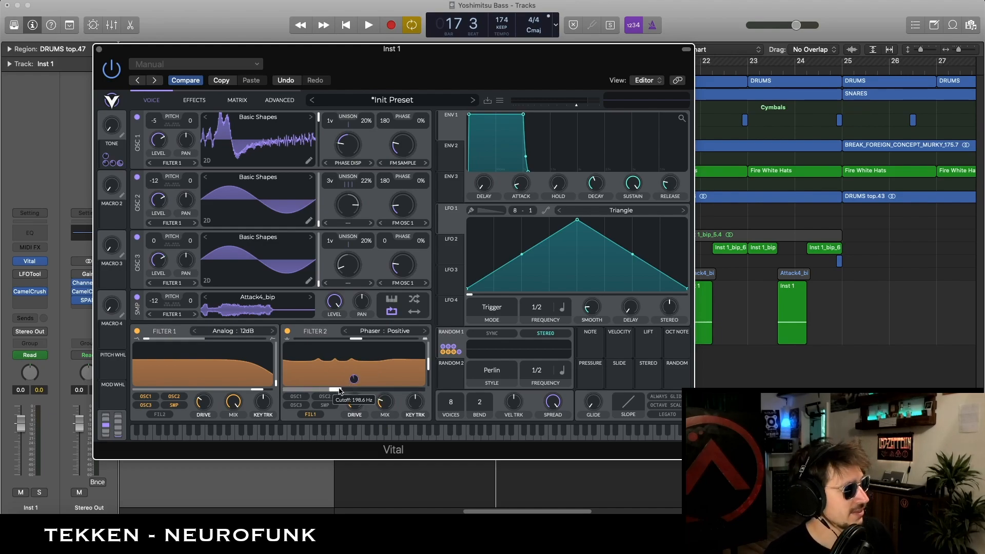
mouse_move(385, 411)
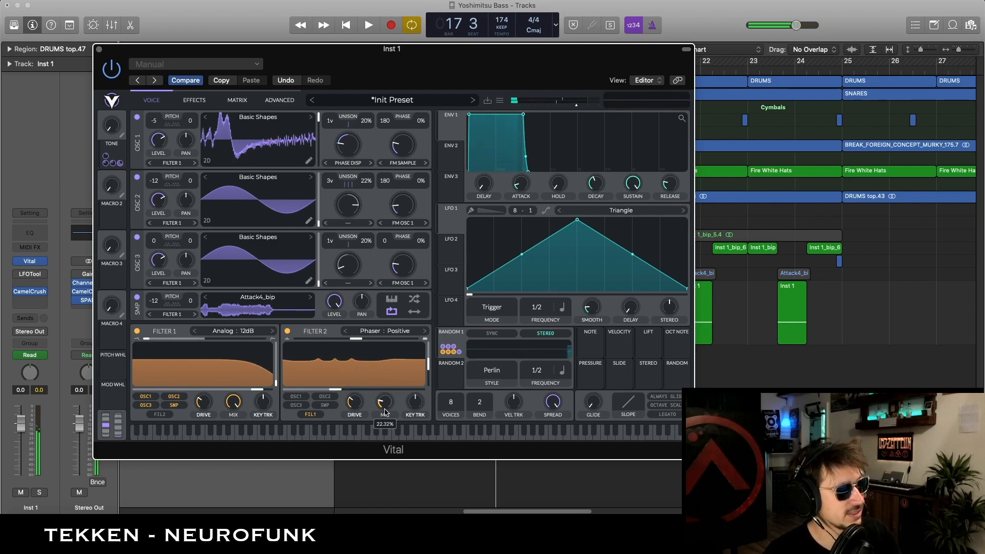
Step: Raise the phaser filter's mix to about half for comparison, and bring it back to a low amount
drag(384, 412, 384, 389)
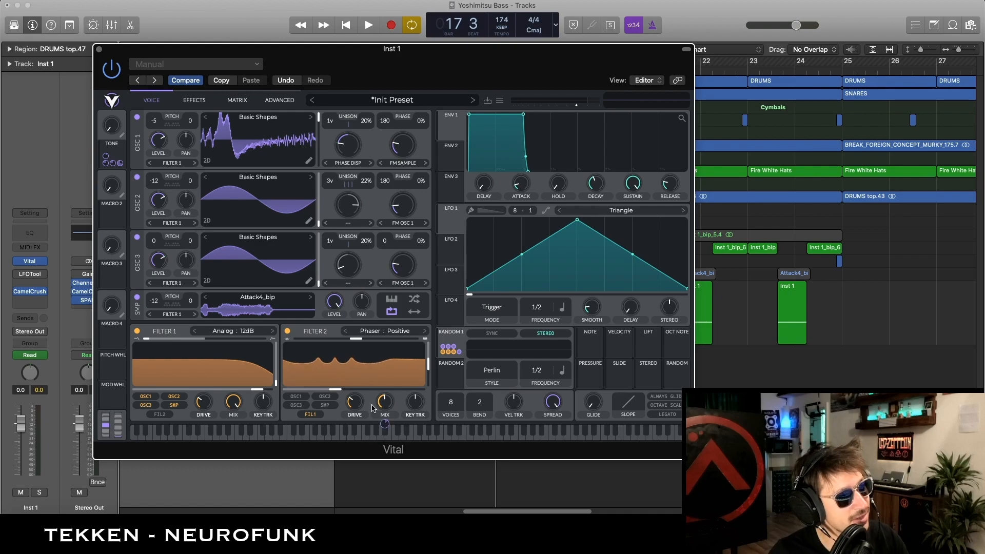
drag(379, 406, 369, 422)
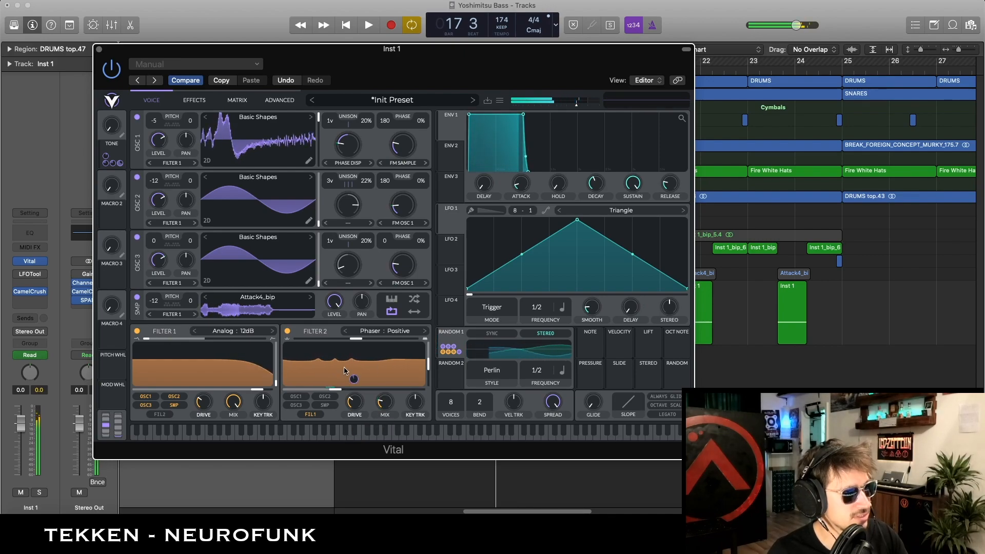
drag(385, 410, 385, 408)
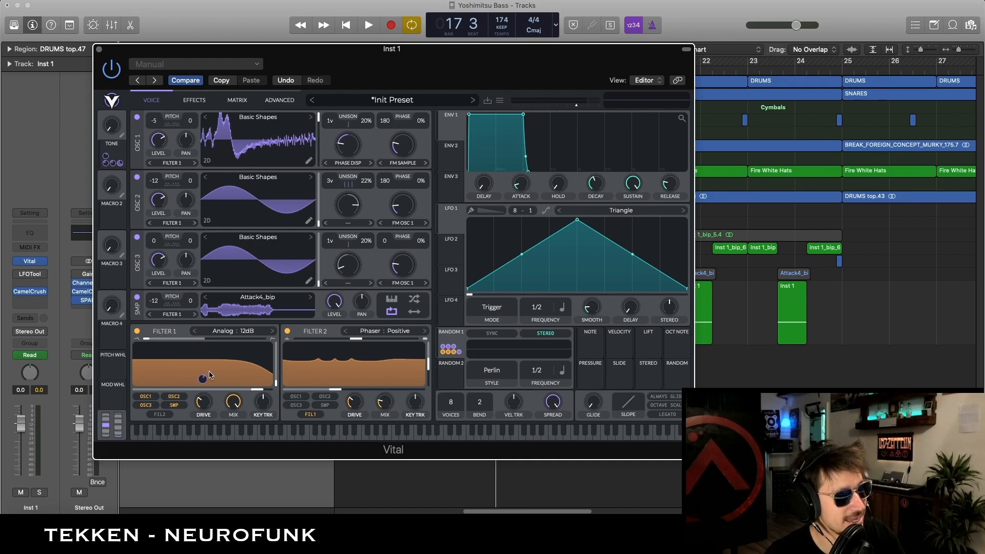
Step: Show Vital's effects and turn on Chorus with 4 voices and the frequency at Freeze
click(318, 418)
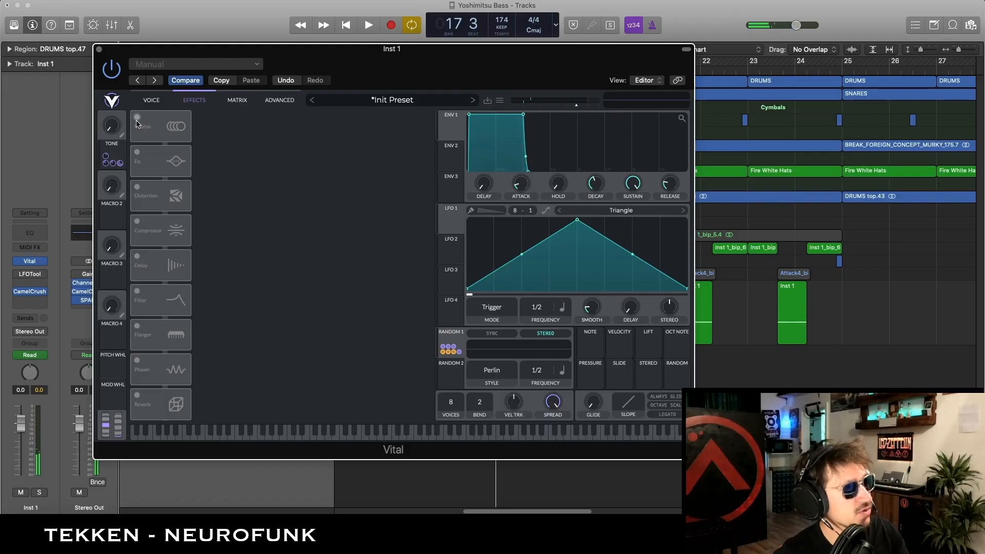
click(137, 119)
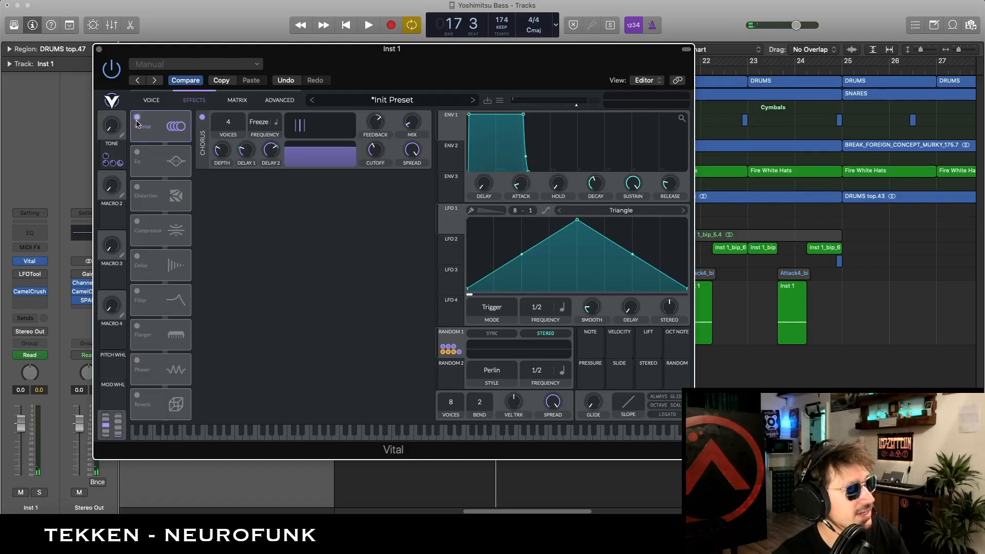
click(137, 153)
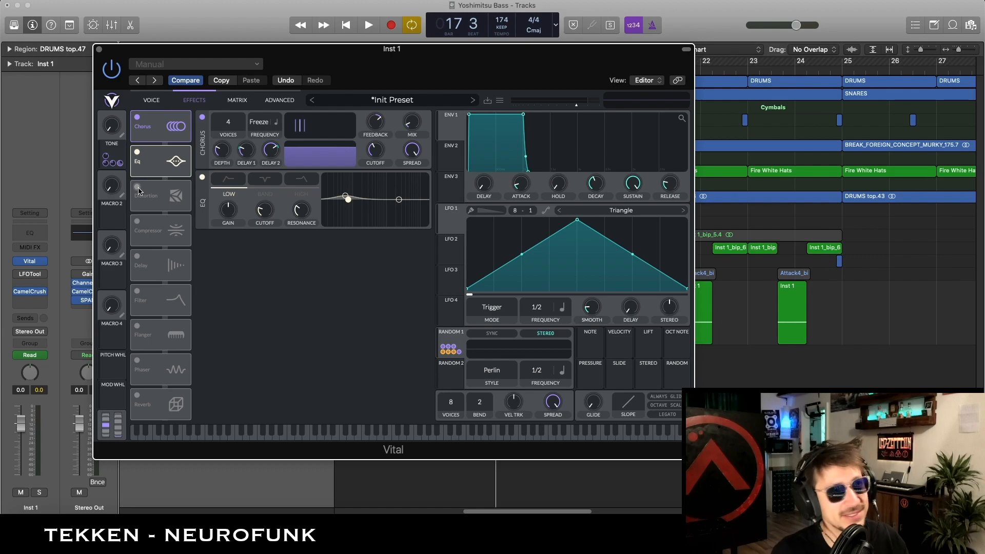
click(138, 188)
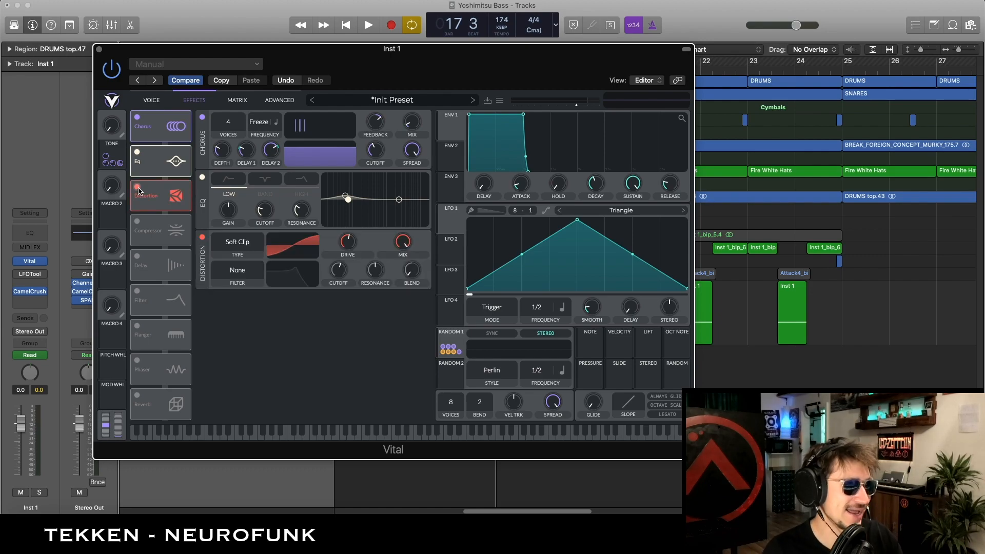
click(138, 188)
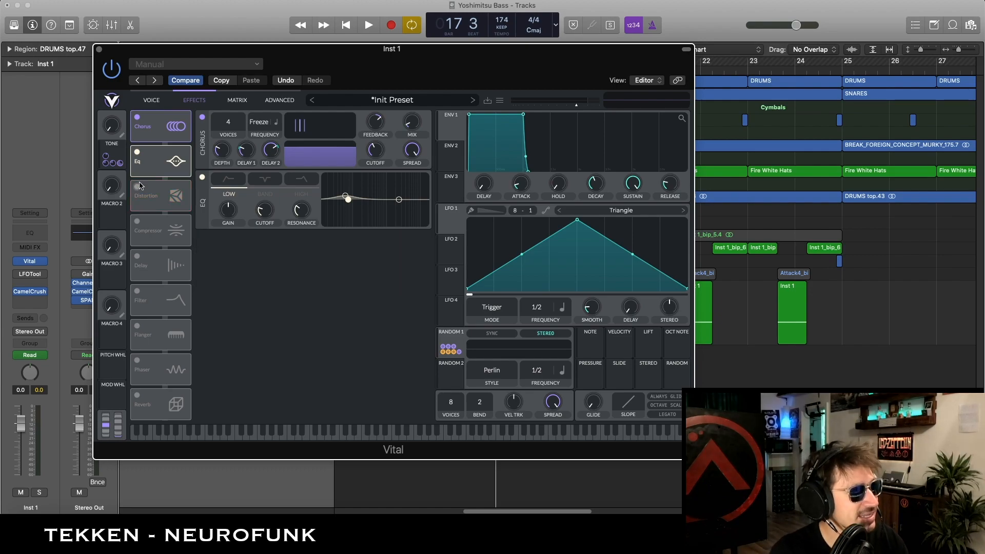
click(138, 153)
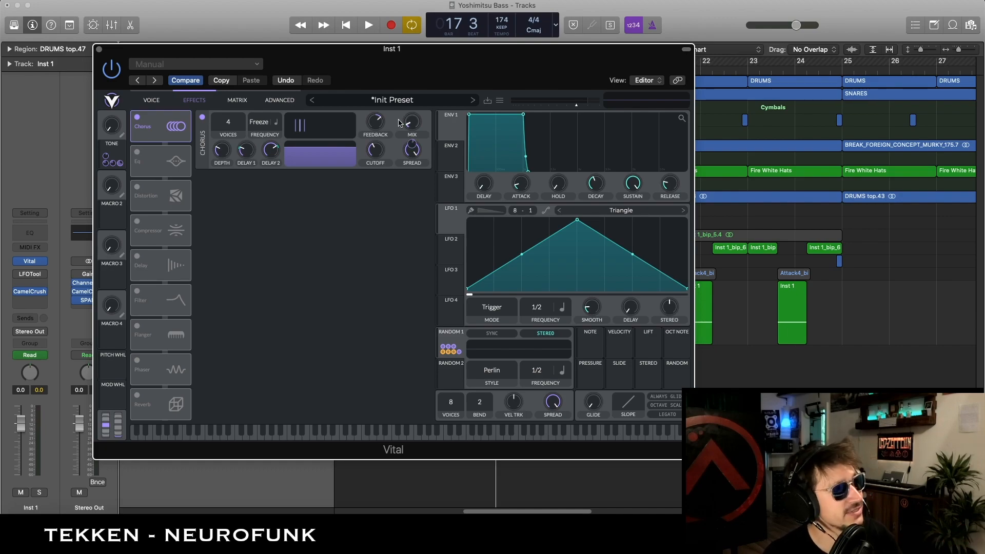
Step: Raise the chorus mix to about half, try 8 voices and a different frequency, and return to 4 voices and Freeze
drag(414, 128, 417, 90)
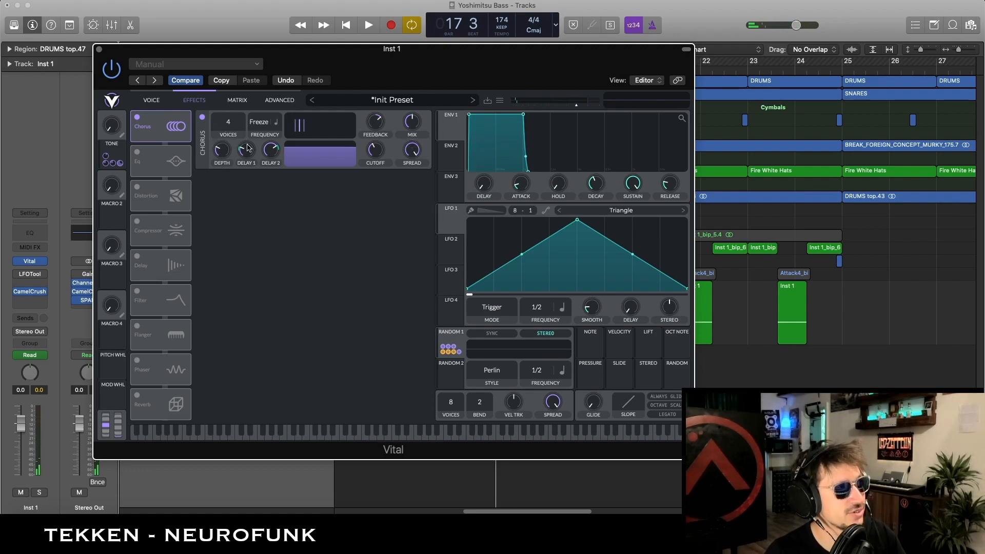
drag(237, 126, 237, 80)
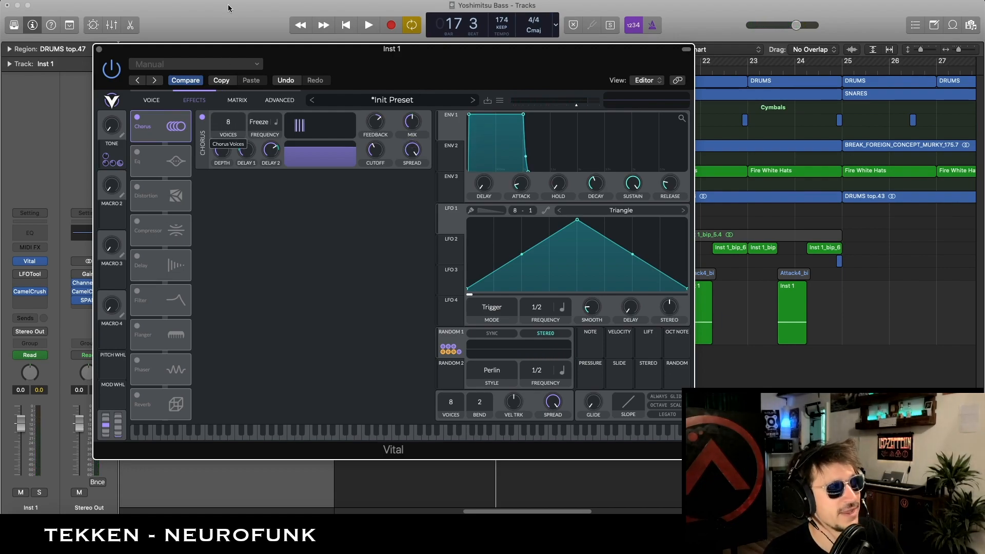
drag(228, 8, 230, 67)
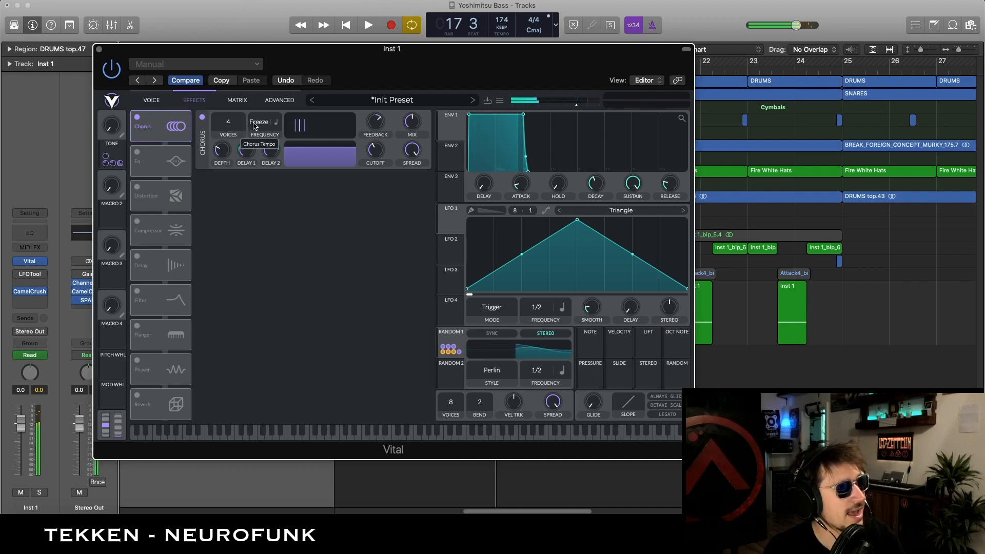
drag(261, 125, 259, 186)
drag(259, 233, 259, 233)
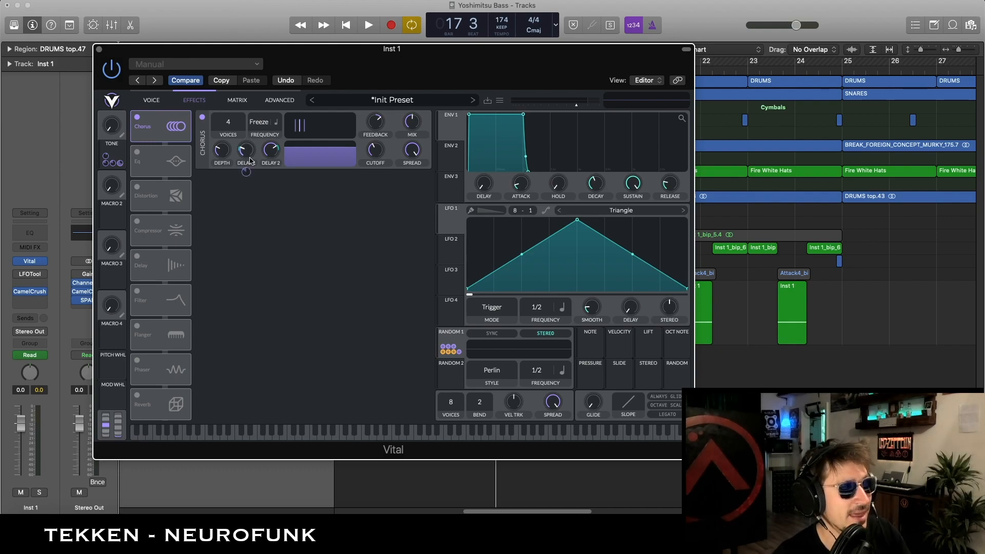
Step: Review the Random 1 modulation on the chorus's Delay 1 and Delay 2, check the depth, and lower the chorus mix to a subtle amount
mouse_move(271, 171)
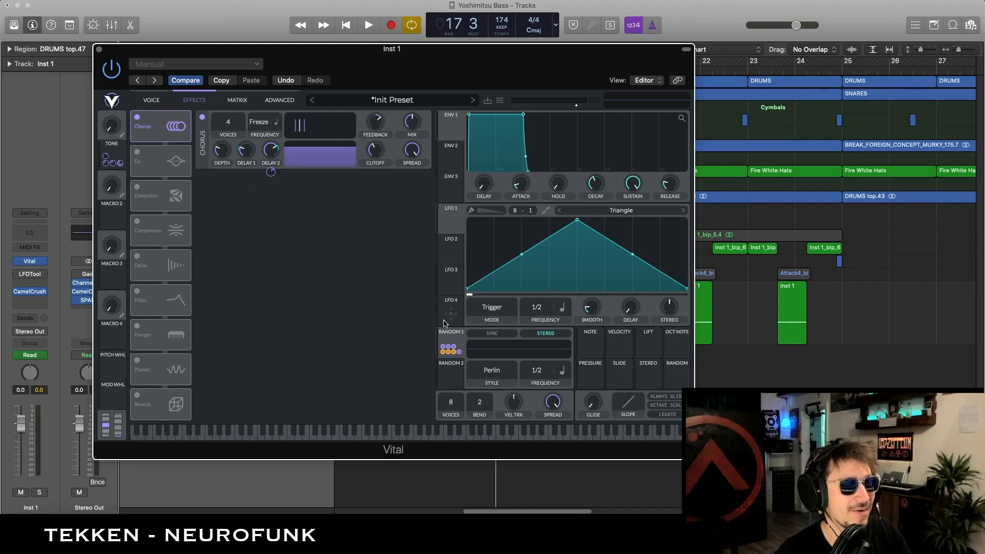
click(449, 350)
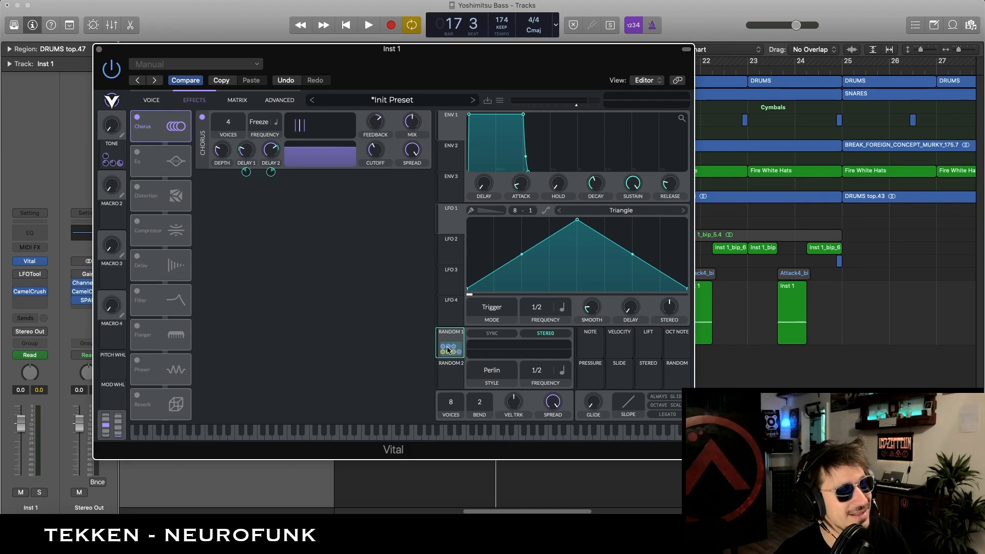
mouse_move(272, 174)
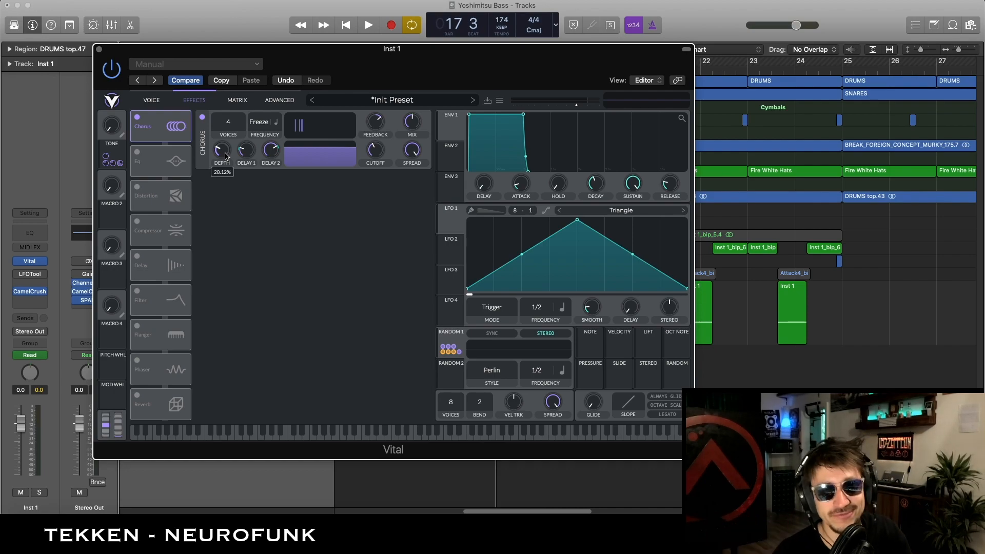
drag(224, 156, 224, 152)
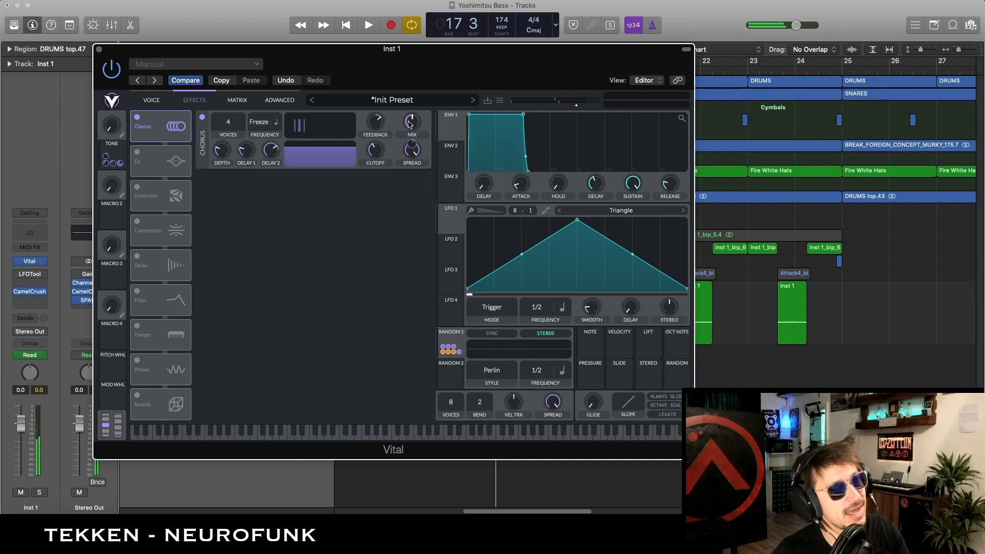
drag(408, 122, 403, 150)
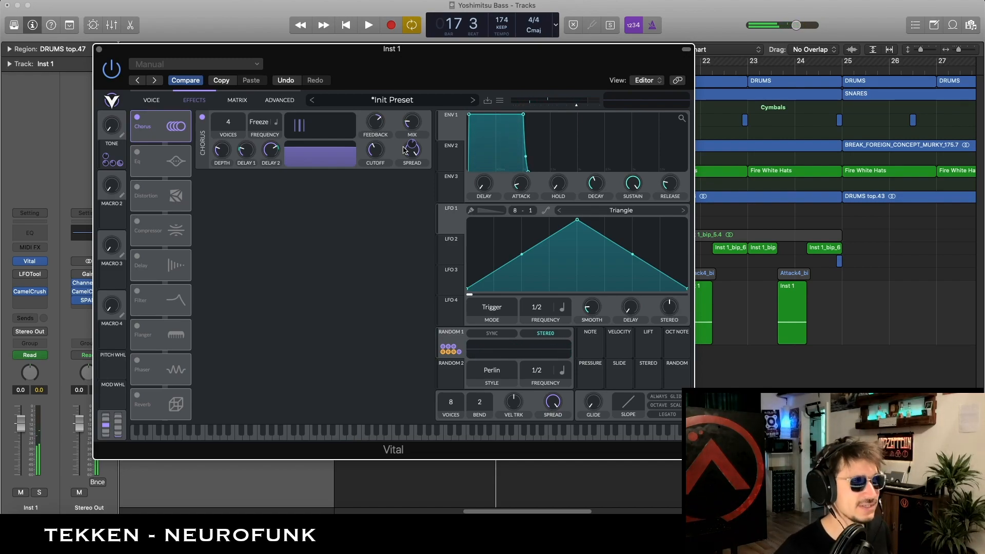
Step: Turn on the EQ and give its mid band a slight gain boost, checking the band's cutoff
click(138, 154)
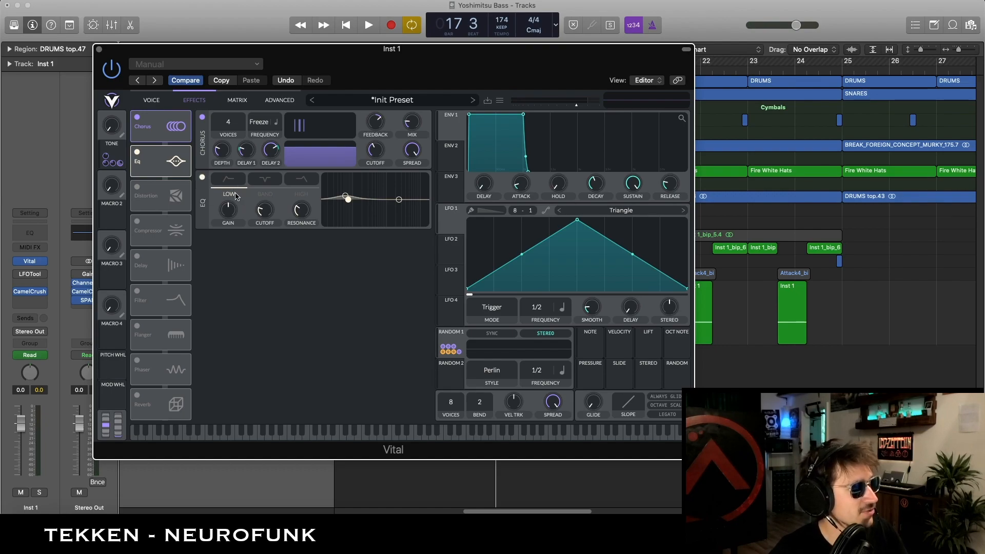
click(257, 194)
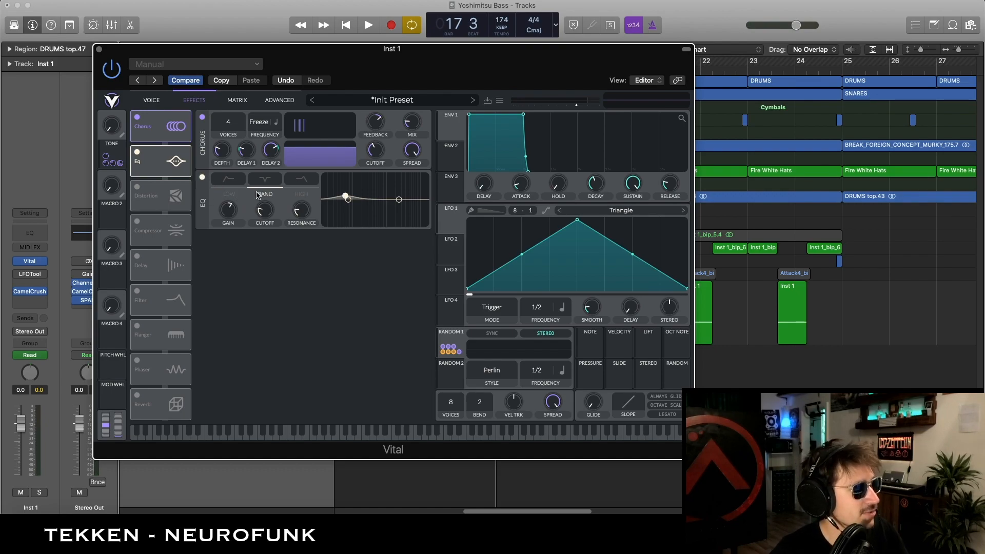
double_click(231, 210)
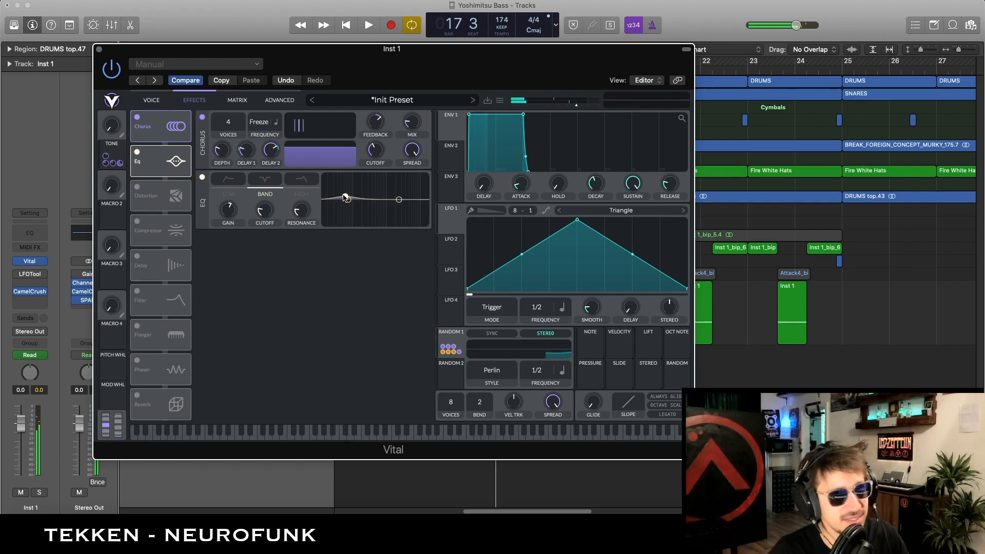
drag(227, 209, 228, 207)
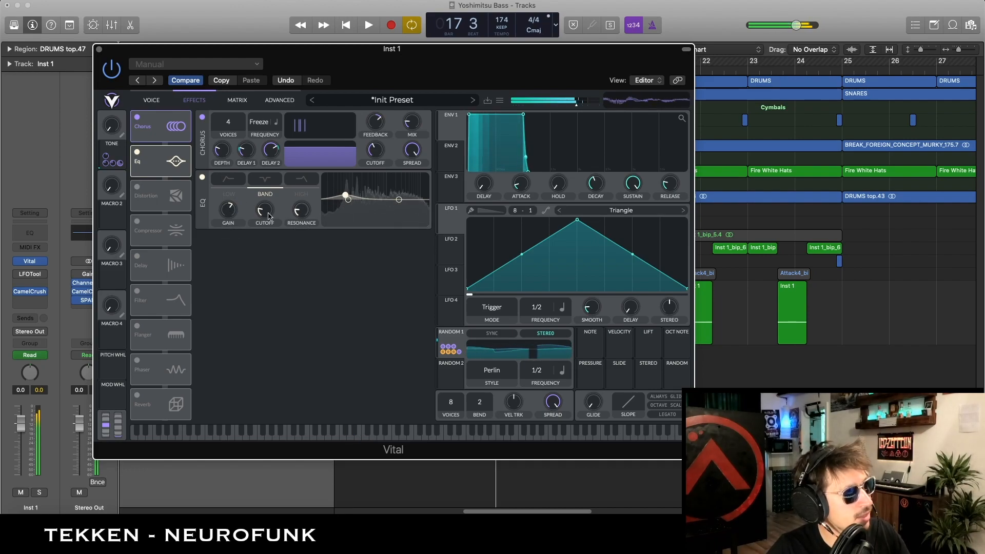
mouse_move(265, 214)
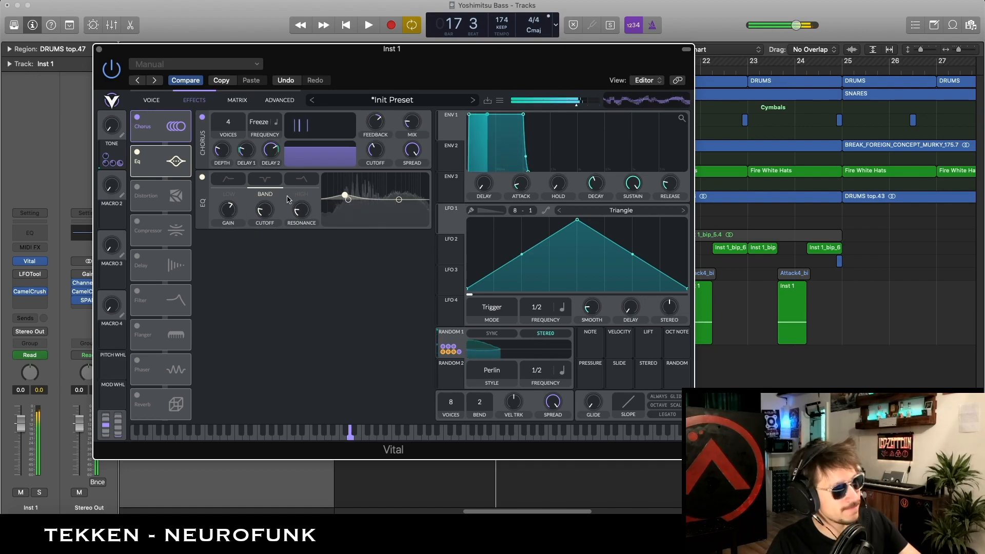
Step: Turn on Distortion with the Soft Clip type, no filter and a drive of about 2.56 dB
click(138, 188)
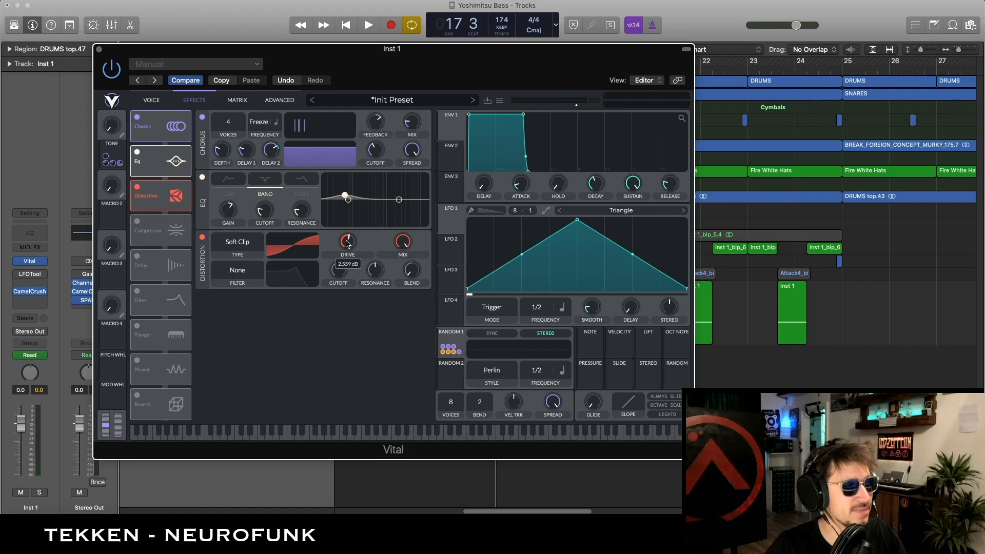
scroll(348, 244, up, 1)
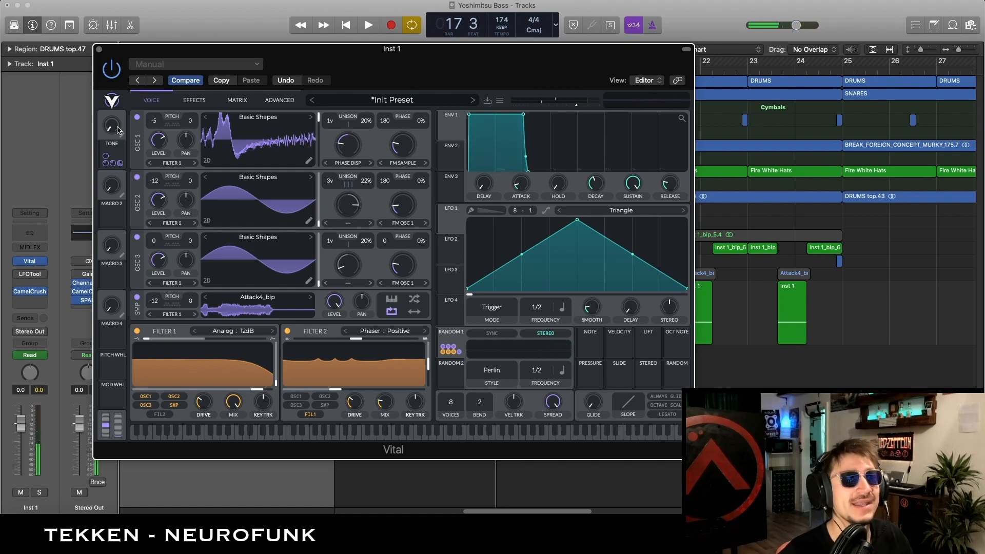
Step: Close the Vital window and show the track automation, displaying the Vital Macro 1 lane on the Inst 1 track
click(99, 49)
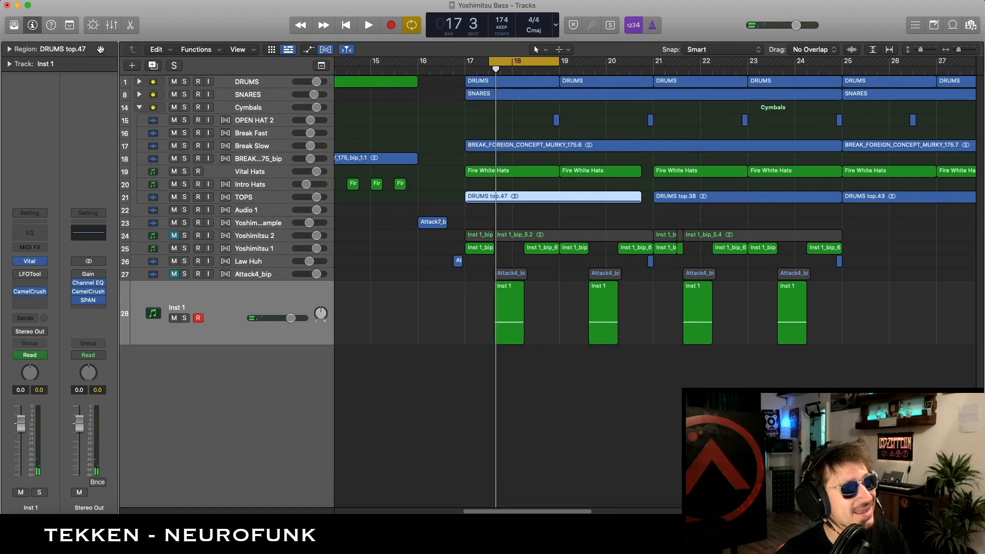
click(417, 305)
mouse_move(18, 276)
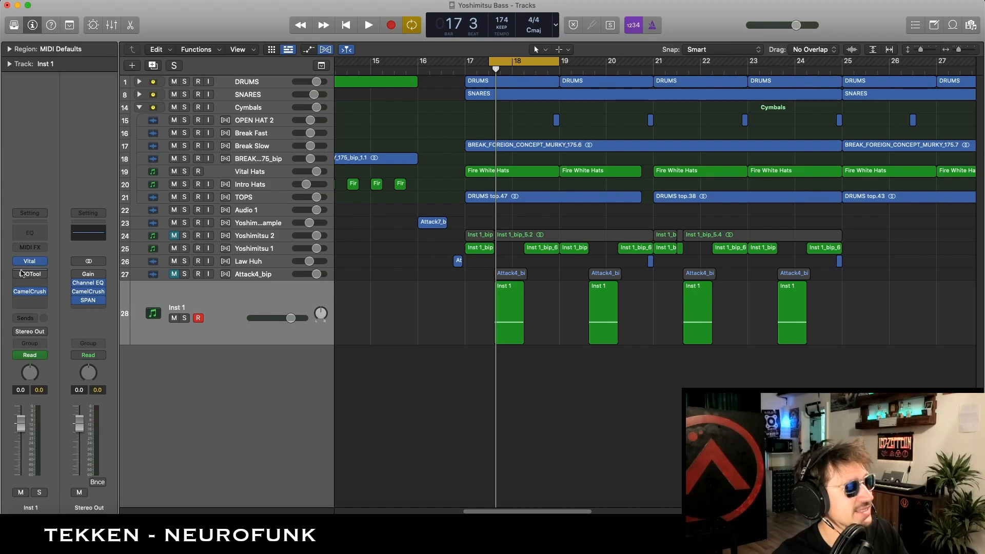
key(a)
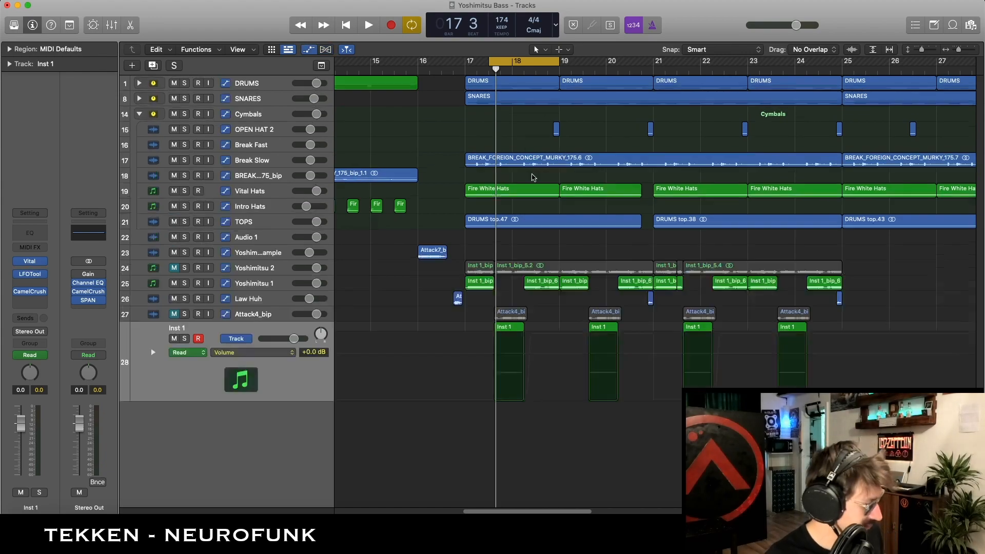
key(super+Right)
key(super+Right)
key(super+Right)
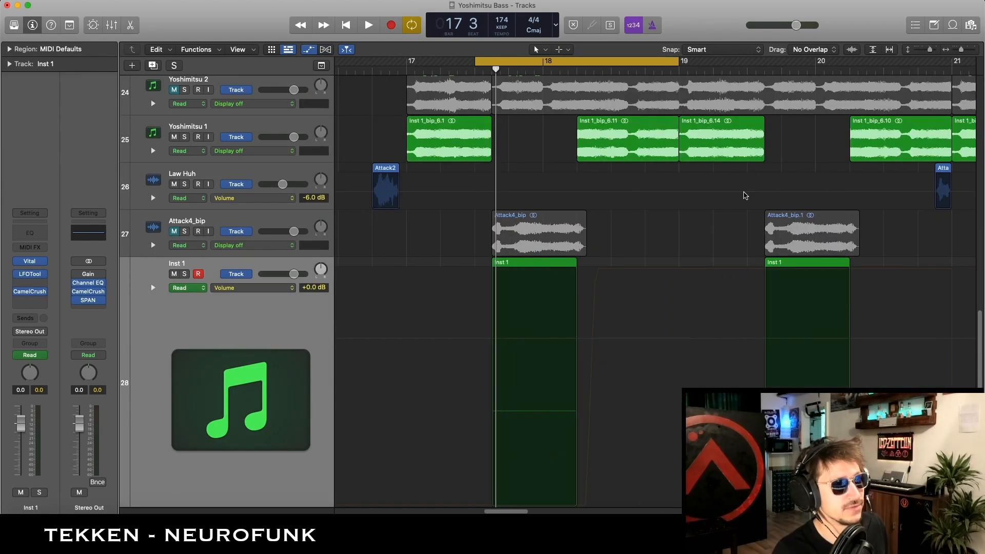
scroll(620, 257, right, 5)
scroll(389, 274, down, 1)
scroll(349, 281, down, 2)
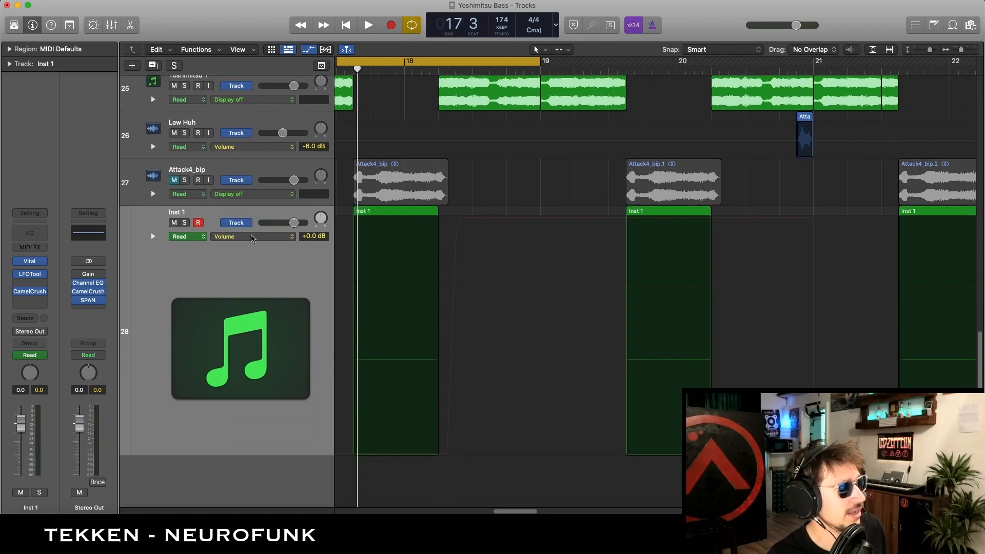
click(251, 237)
click(293, 347)
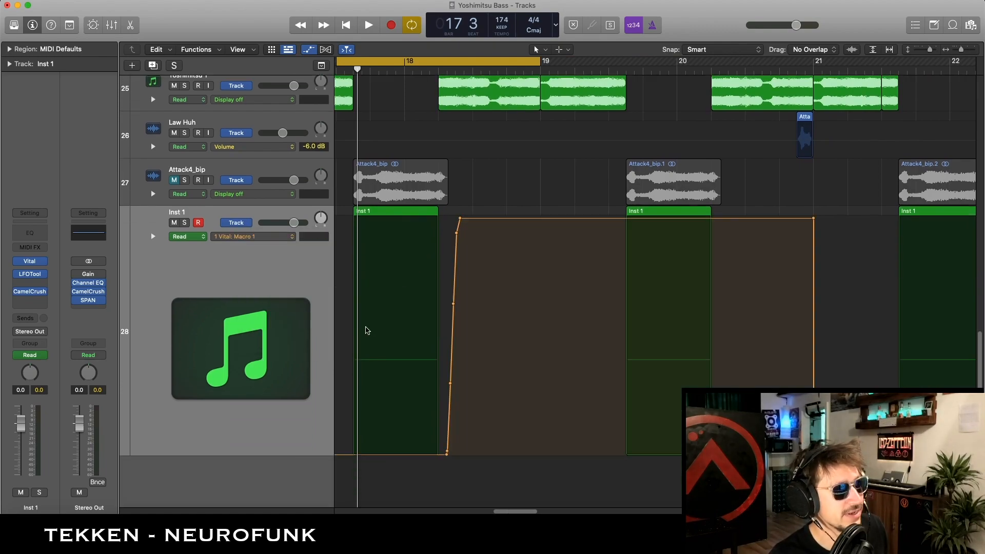
Step: Set the cycle range to bars 17 to 21, hide the automation, and play the loop to hear the bass in context
key(super+Left)
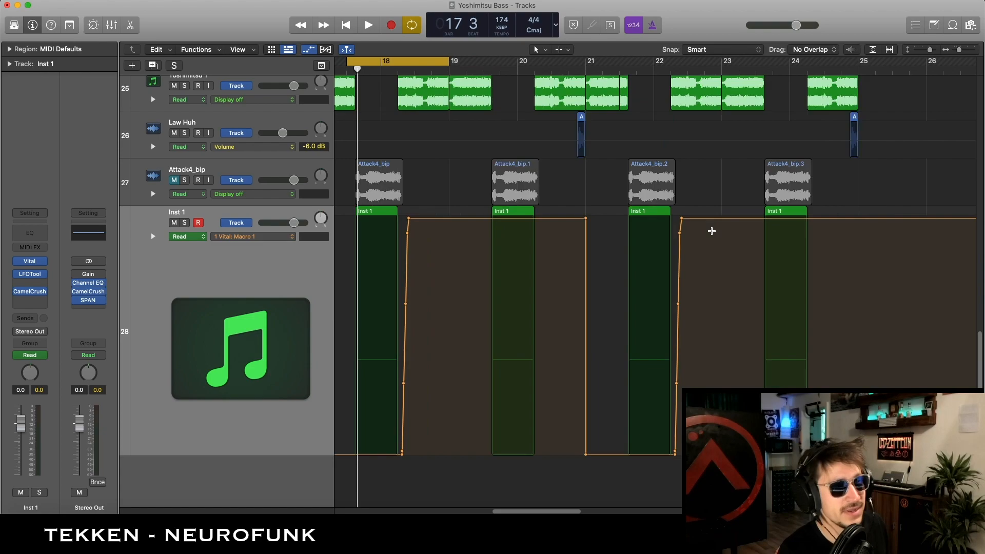
key(super+Left)
scroll(711, 230, left, 5)
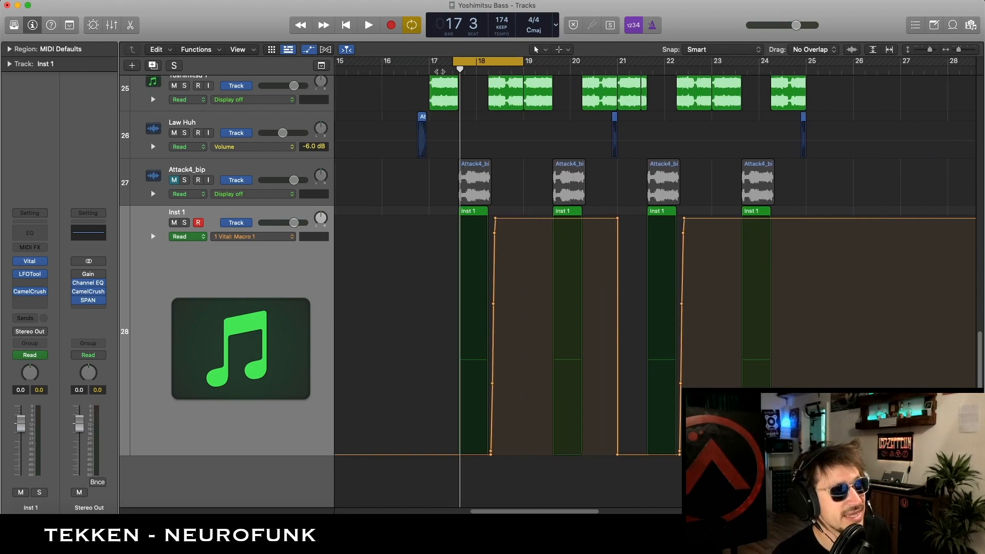
drag(439, 72, 617, 71)
key(z)
key(a)
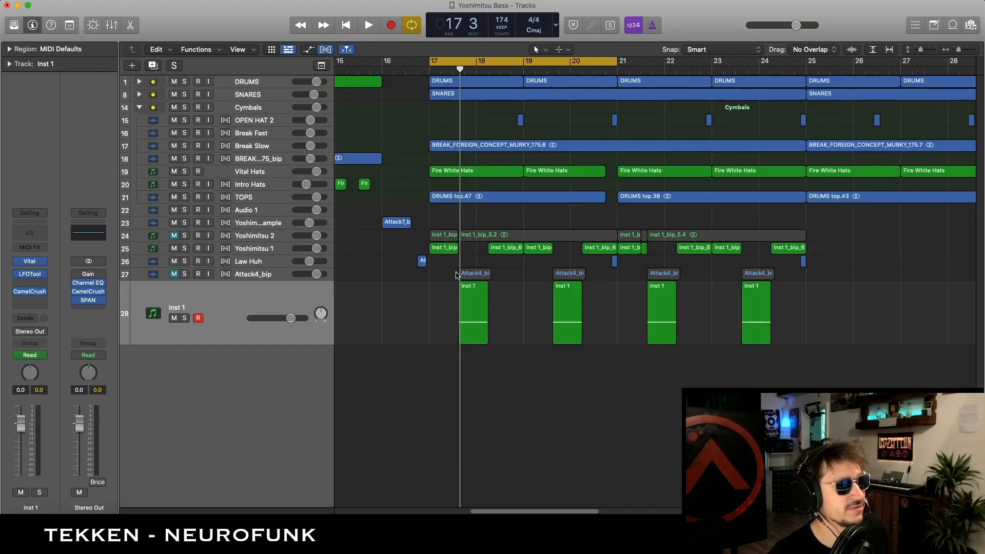
key(space)
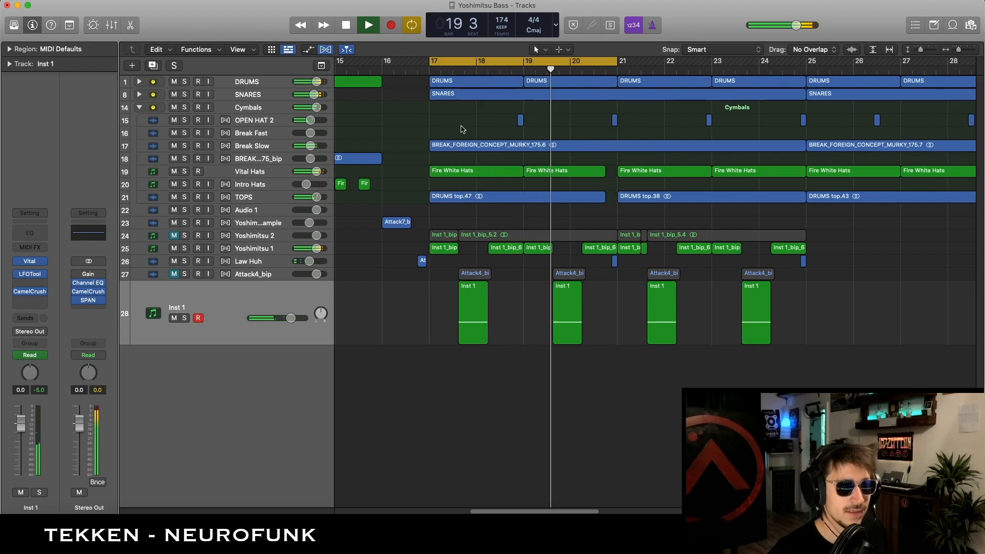
key(space)
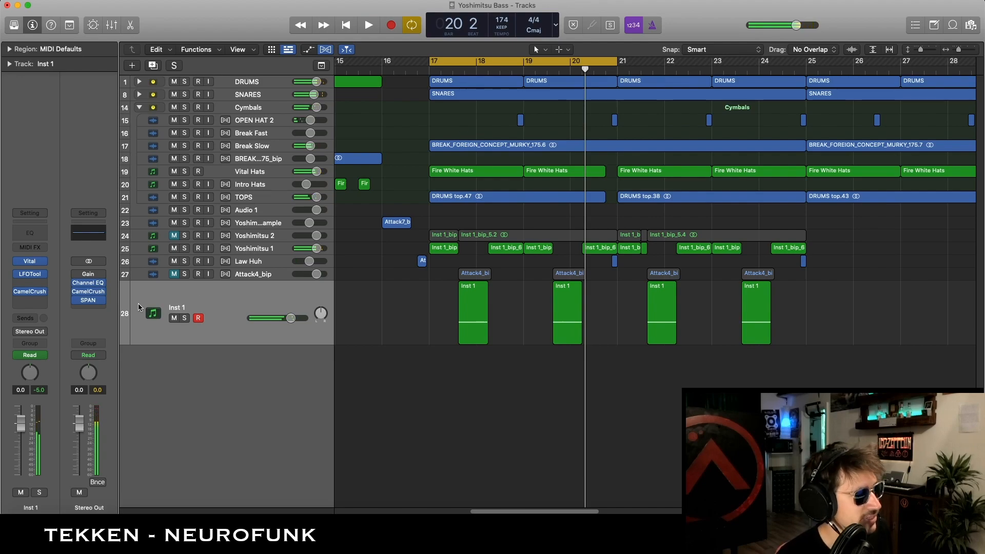
Step: Reopen Vital on the Inst 1 track and turn the Tone macro all the way down
key(v)
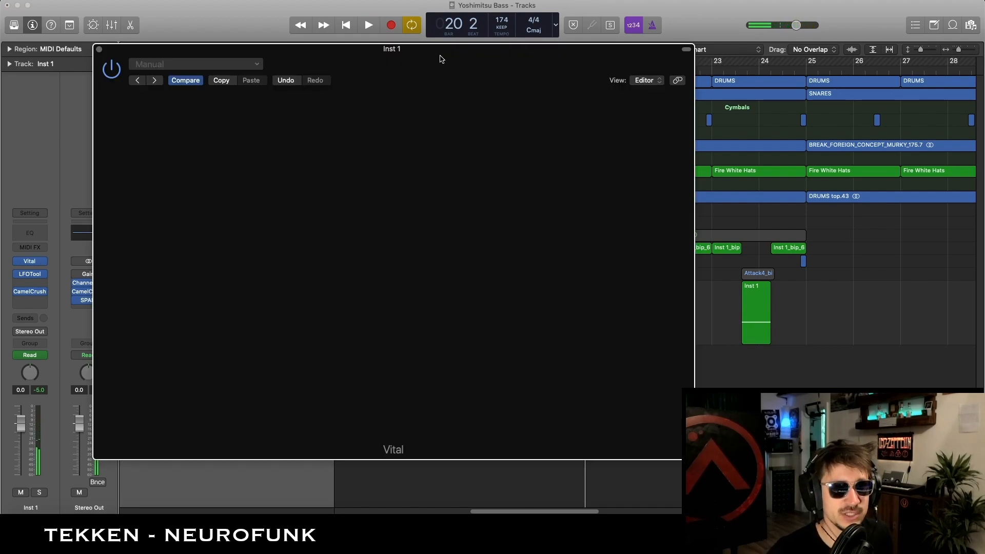
drag(445, 48, 414, 47)
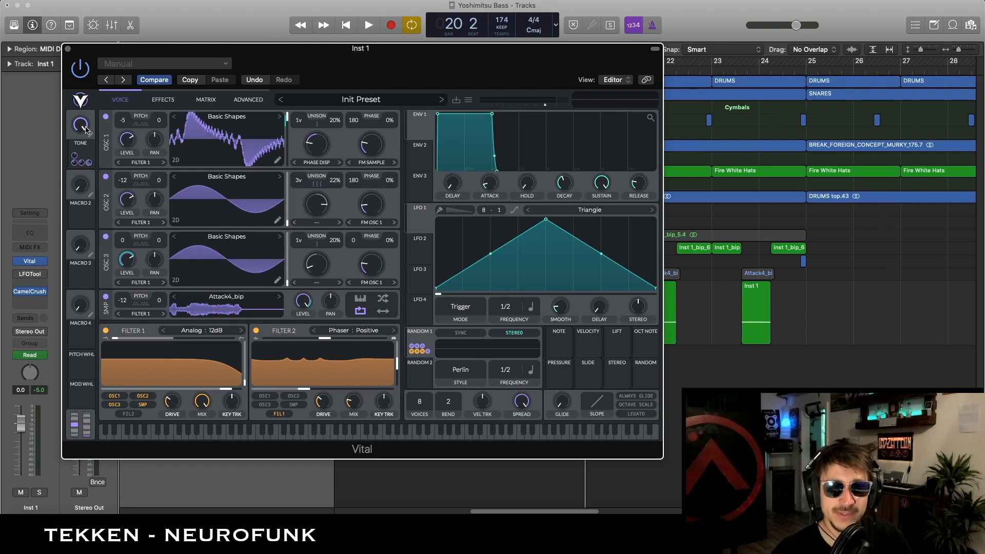
drag(86, 130, 124, 290)
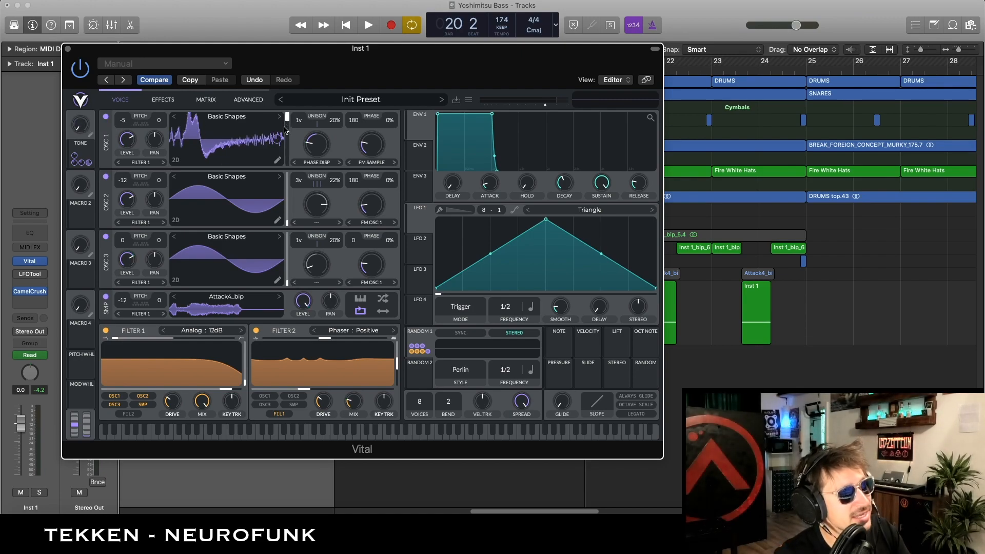
Step: Try oscillator 1 with spectral morph None while raising the Tone macro to about 0.63, and return the morph to Phase Disperse
click(316, 162)
click(317, 173)
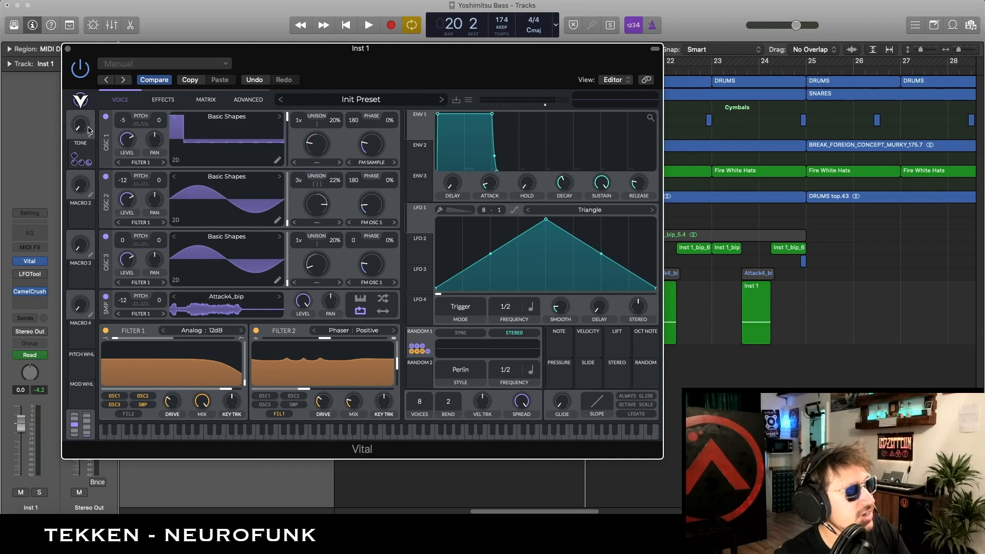
drag(89, 131, 91, 80)
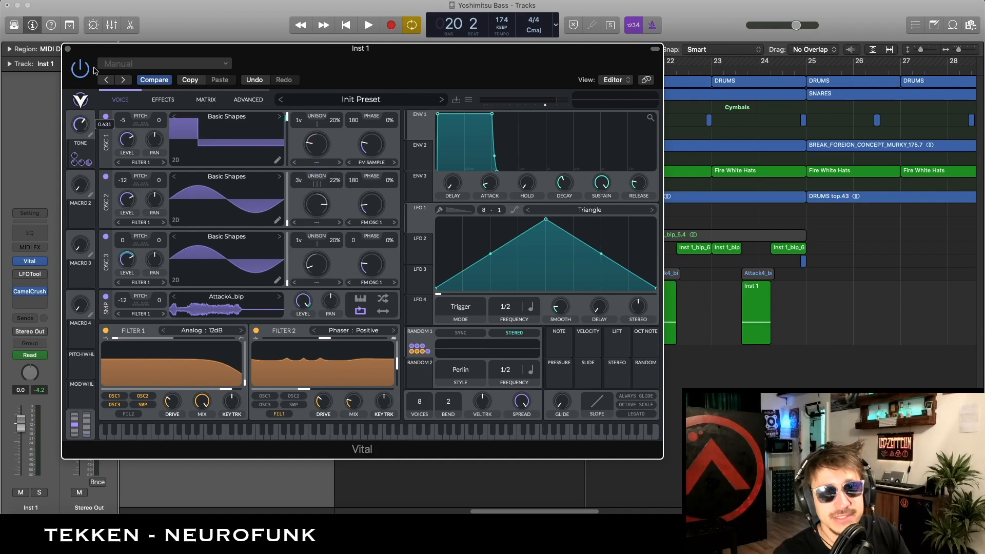
click(311, 163)
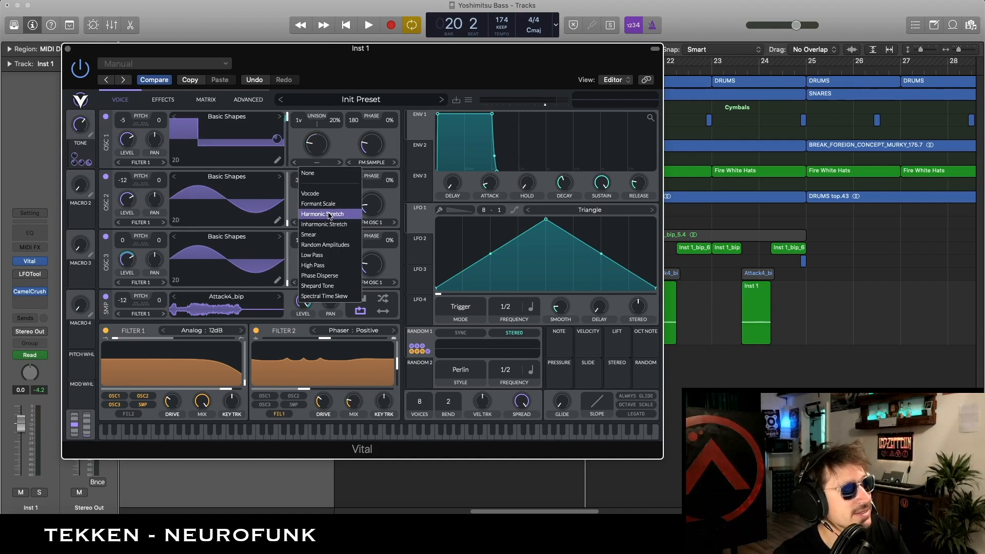
click(318, 276)
mouse_move(318, 172)
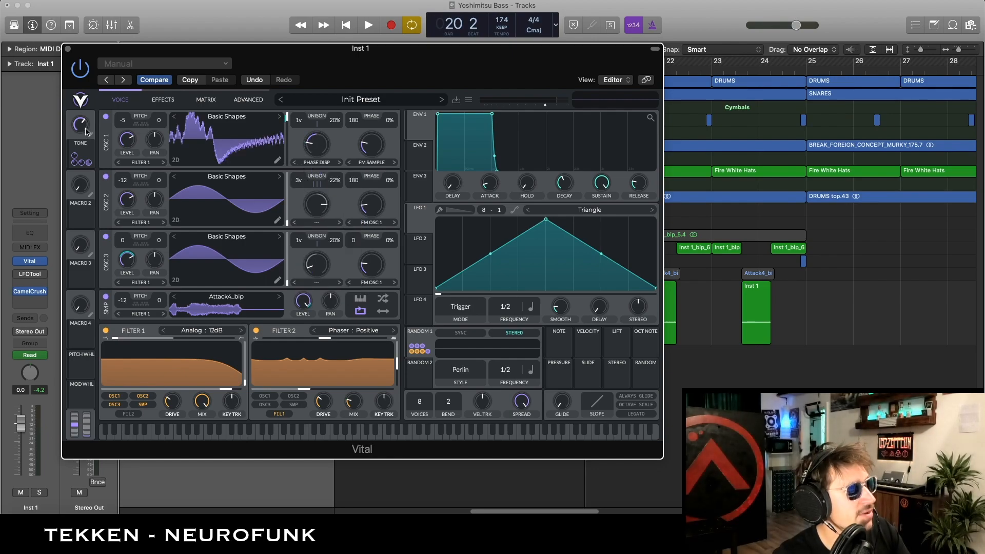
Step: Sweep the Tone macro down to 0 and back up to about 0.67 to audition its effect
drag(86, 132, 83, 182)
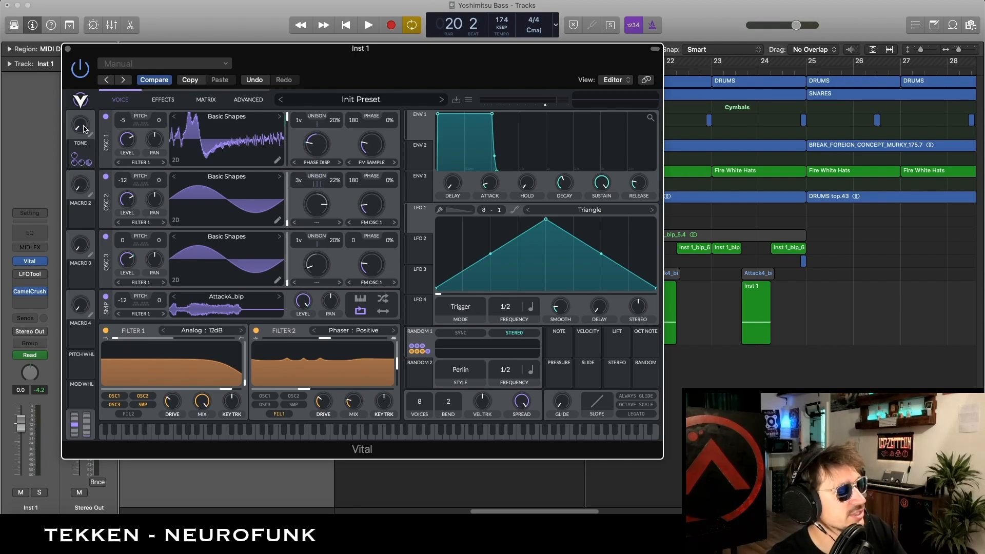
mouse_move(74, 162)
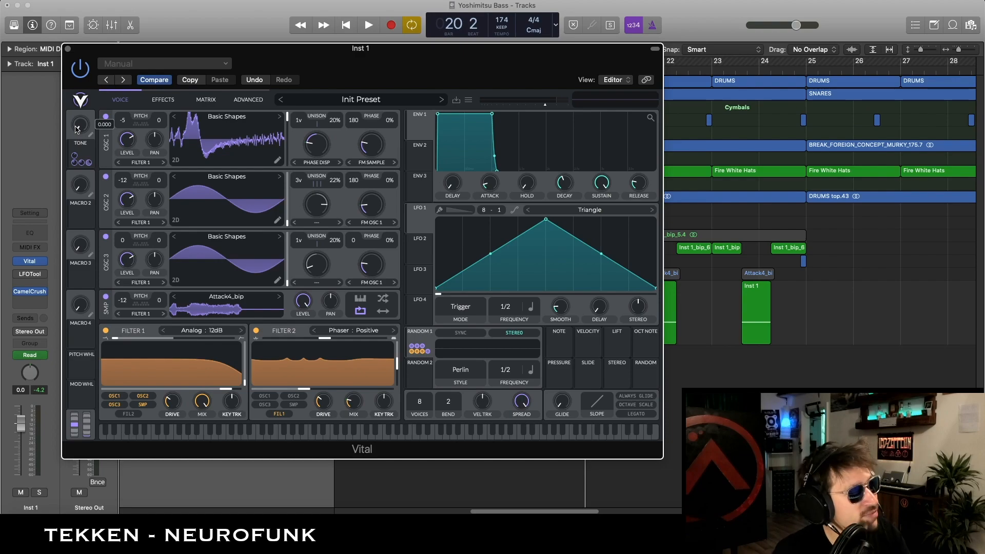
drag(76, 129, 94, 77)
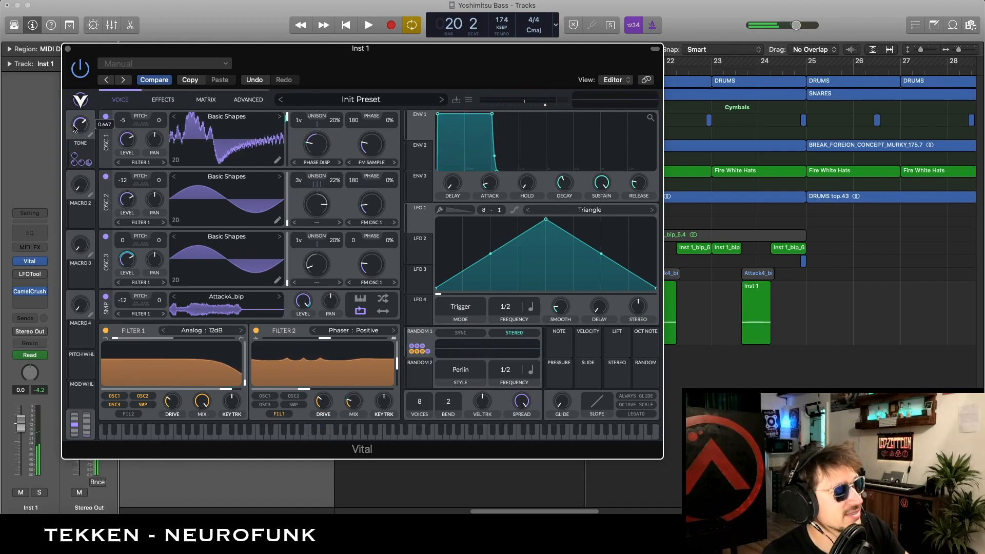
Step: Close Vital and lower the Macro 1 automation to about three quarters between bars 19 and 21 and from bar 23 onward
click(69, 48)
key(z)
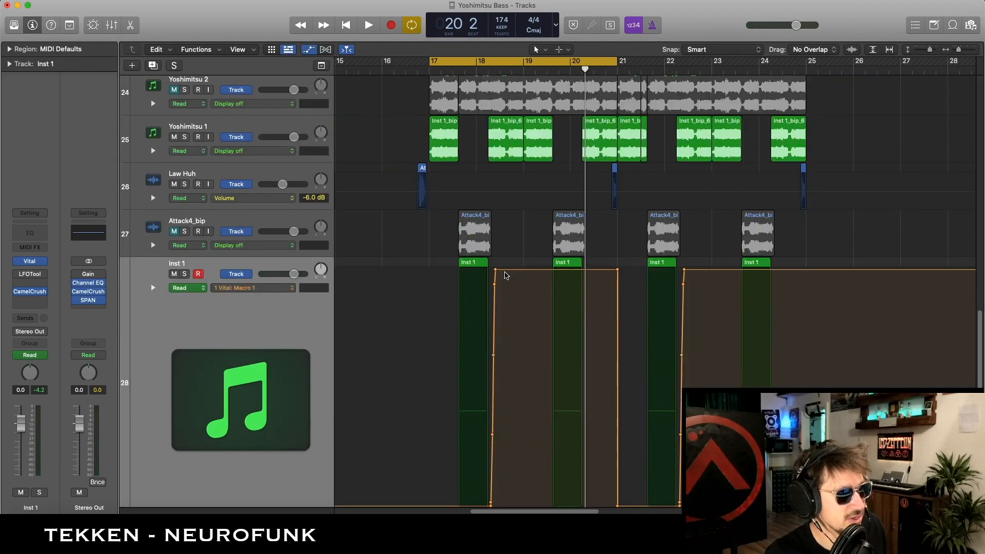
drag(496, 282, 605, 332)
click(552, 331)
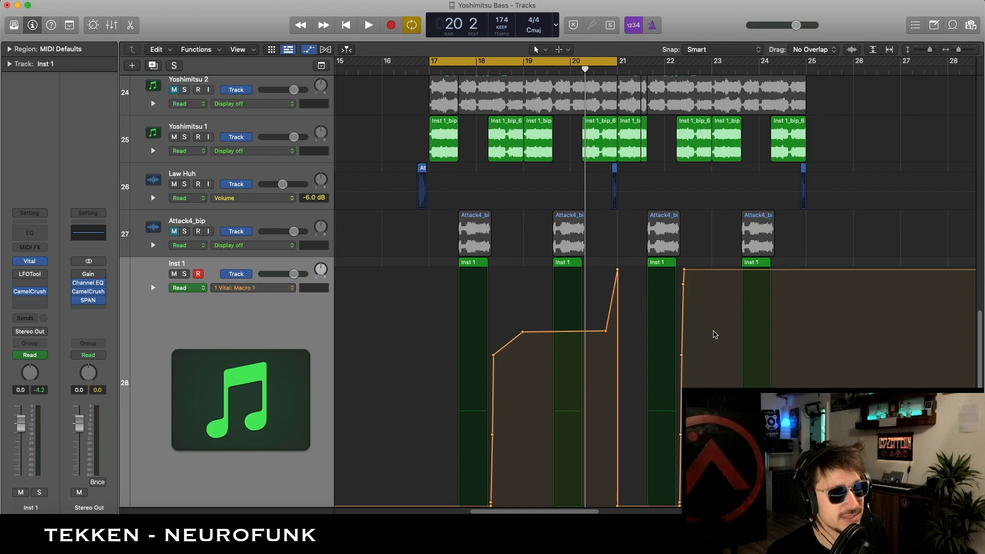
click(714, 333)
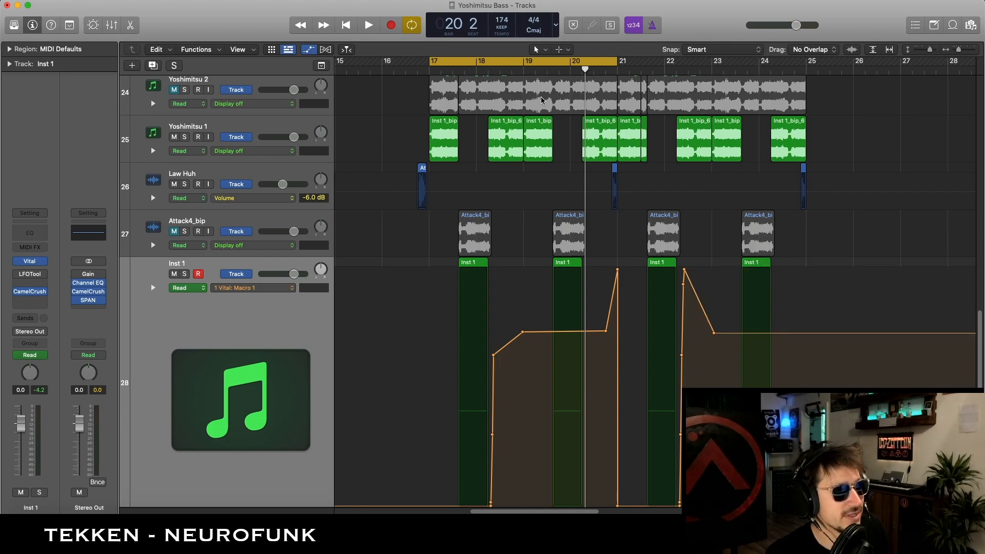
Step: Play the loop to hear the reshaped Macro 1 automation, stop playback, and hide the automation
key(space)
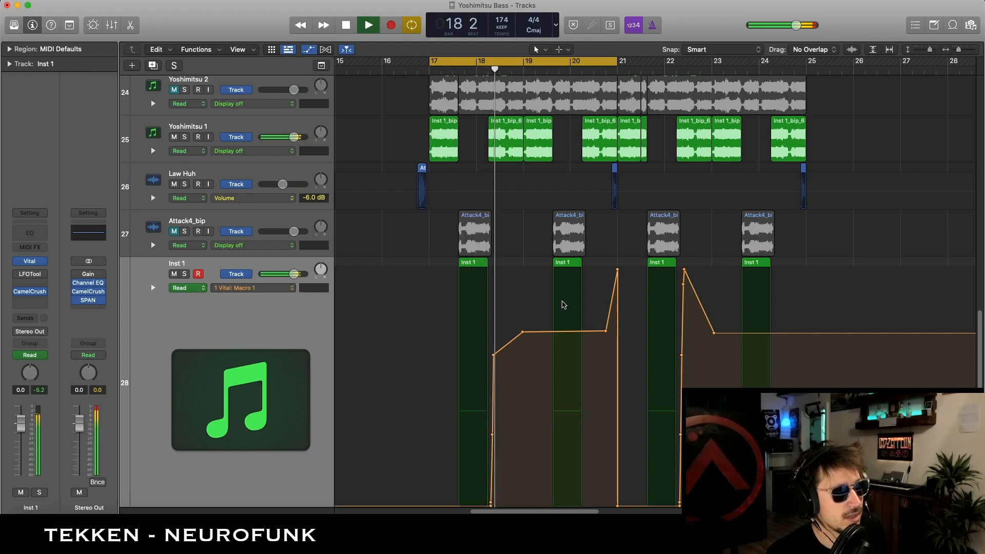
scroll(564, 305, down, 3)
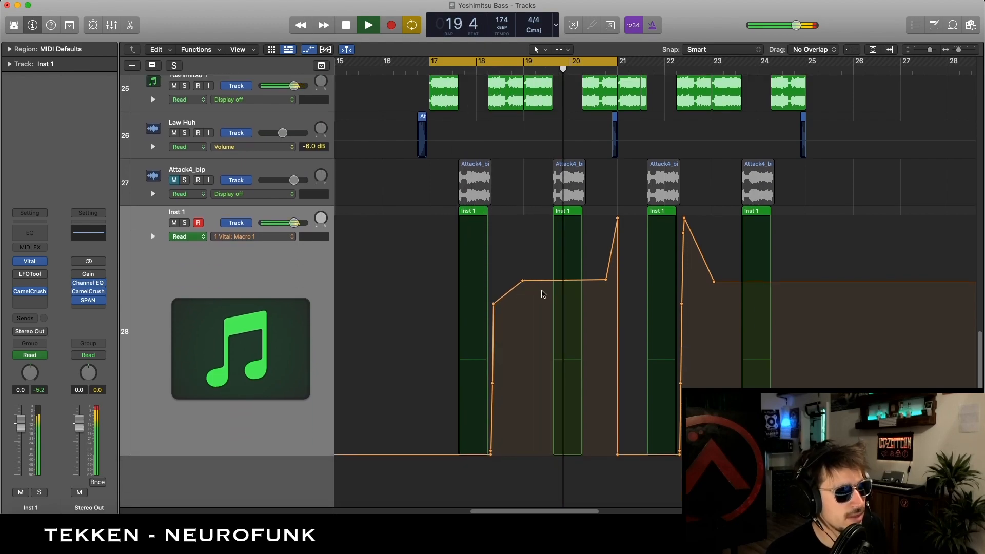
key(space)
key(a)
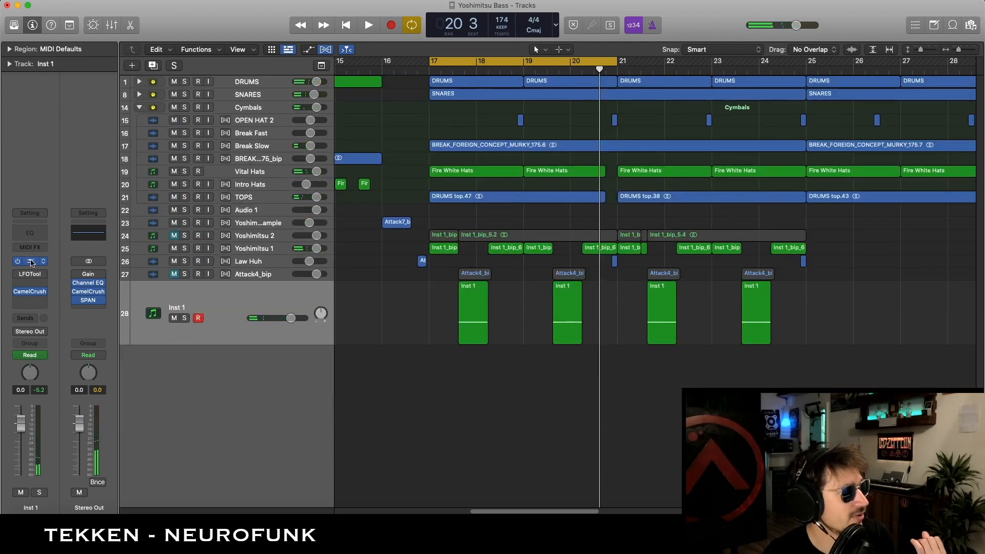
Step: Reopen Vital, play the loop briefly to watch the Tone macro follow its automation, and turn the macro up by hand
click(31, 262)
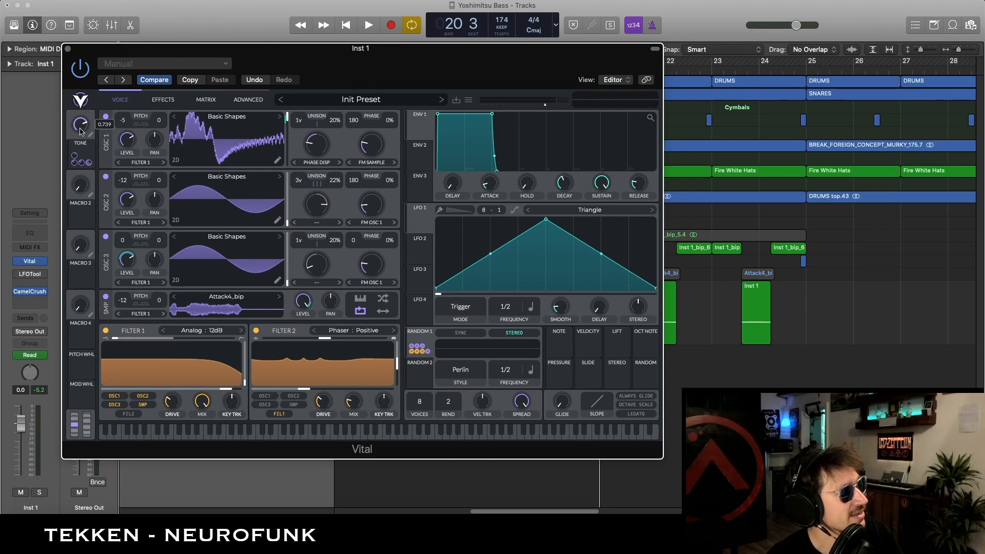
drag(349, 48, 416, 186)
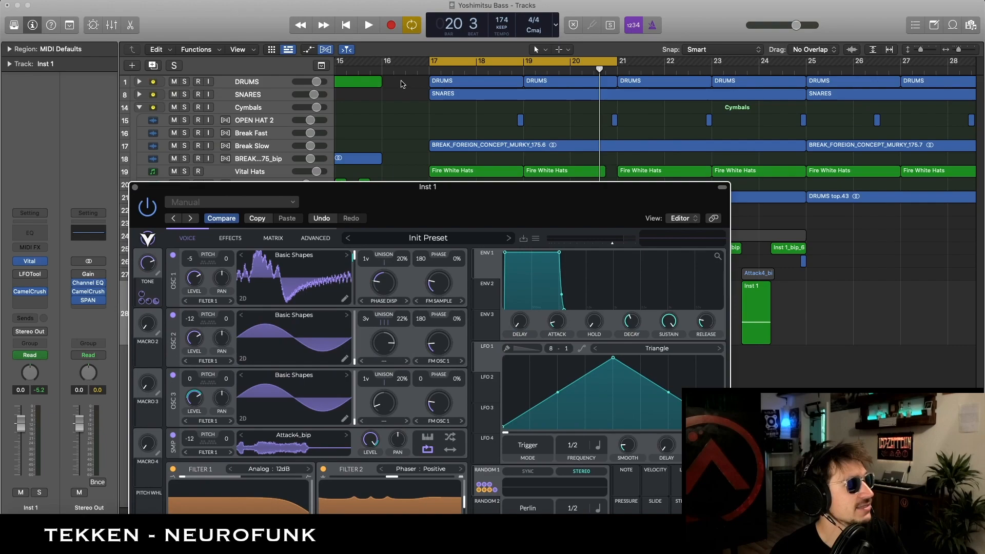
key(space)
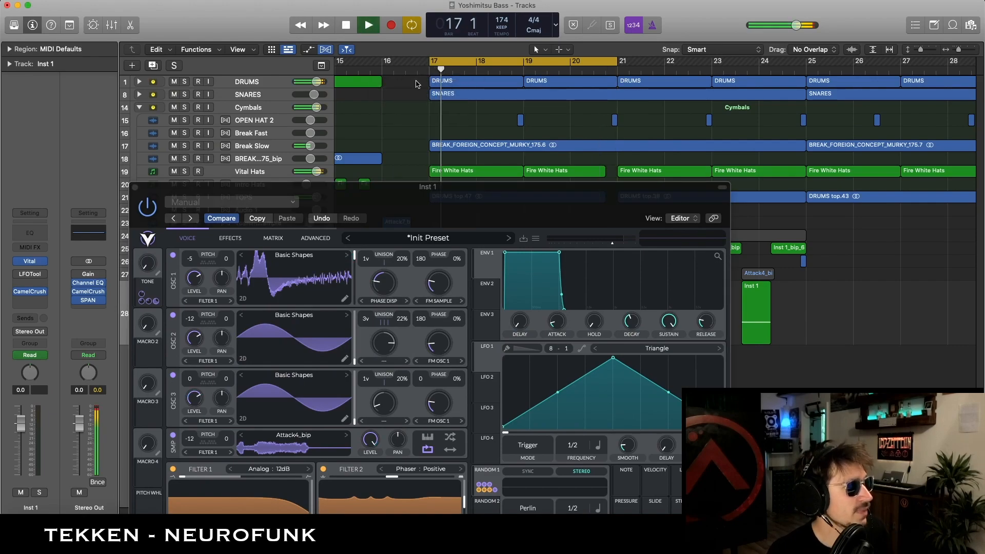
drag(382, 204, 365, 52)
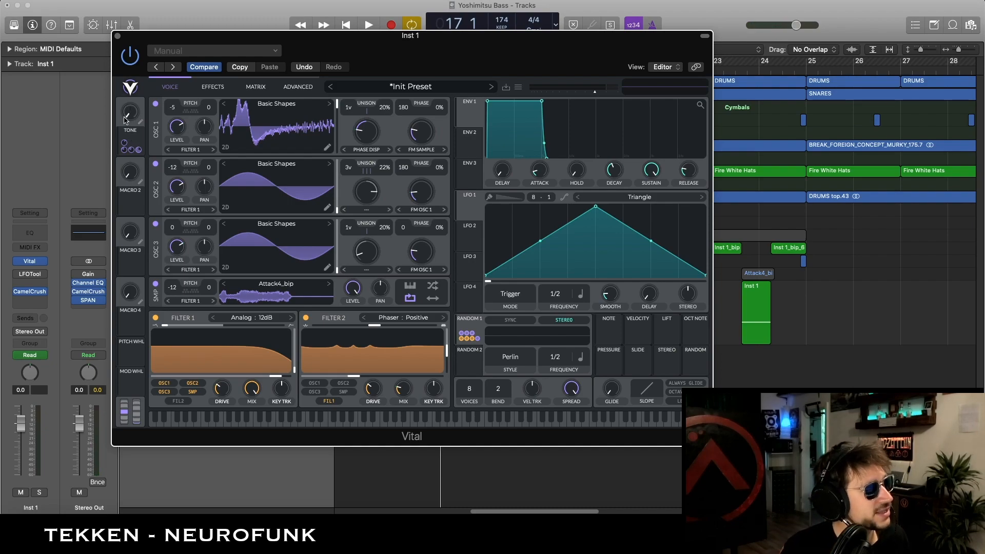
drag(125, 120, 131, 22)
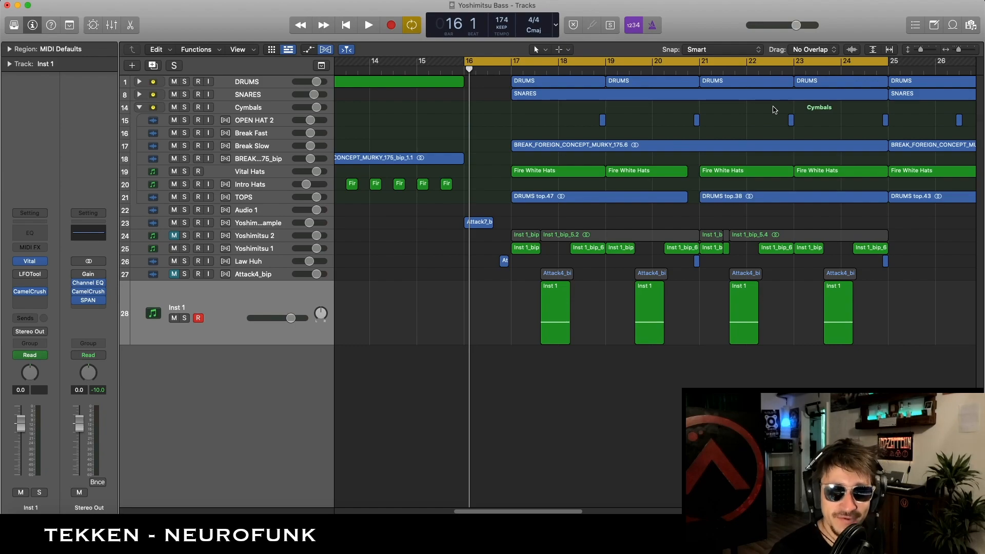
Step: Play the arrangement from bar 16 through bar 24 to hear the bass in the drop
key(space)
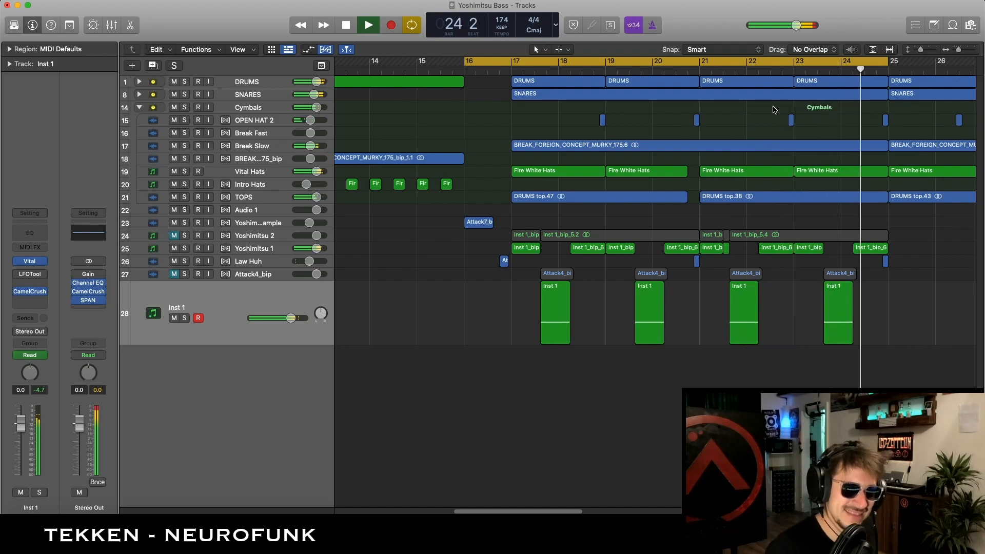
key(space)
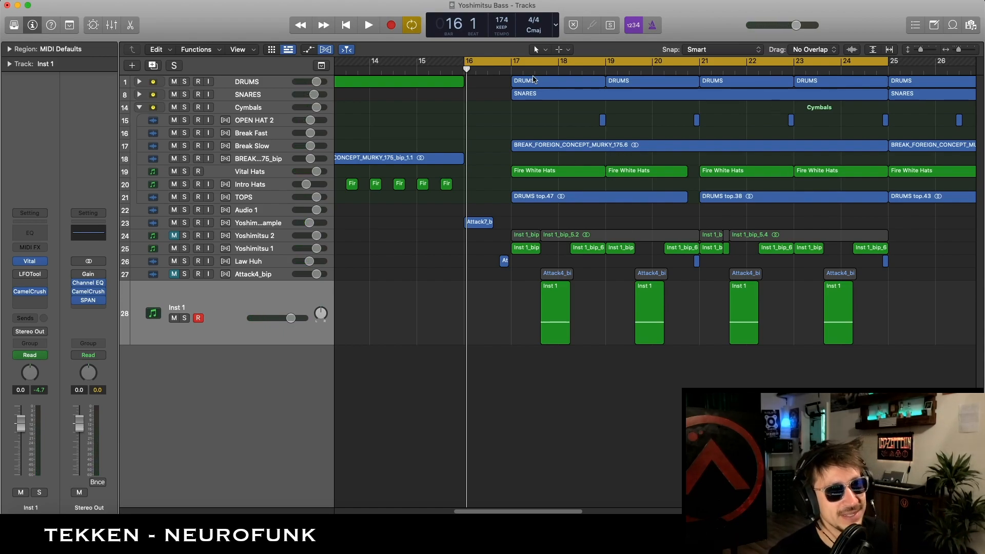
Step: Shorten the cycle range to bars 17 to 19 and switch cycle mode off
drag(511, 61, 605, 79)
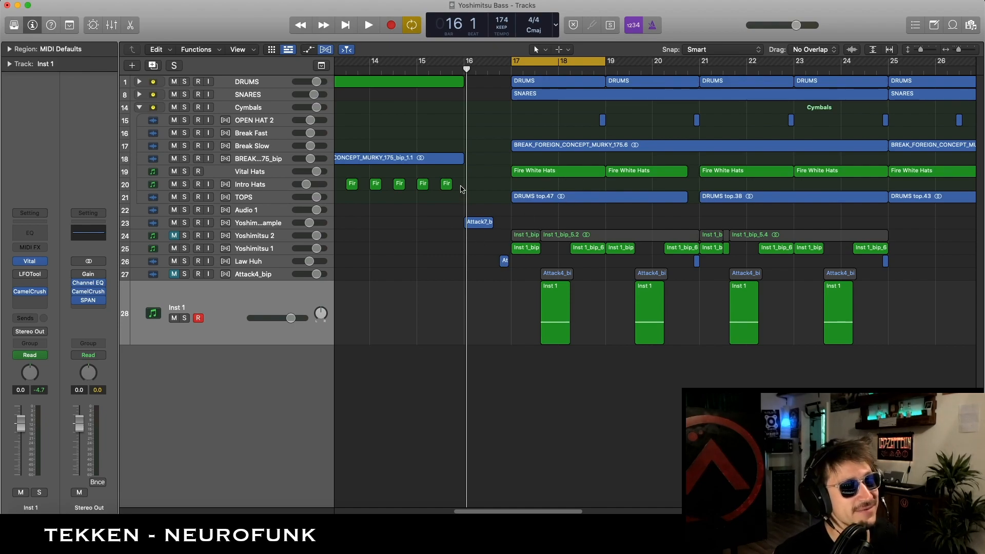
scroll(551, 218, right, 3)
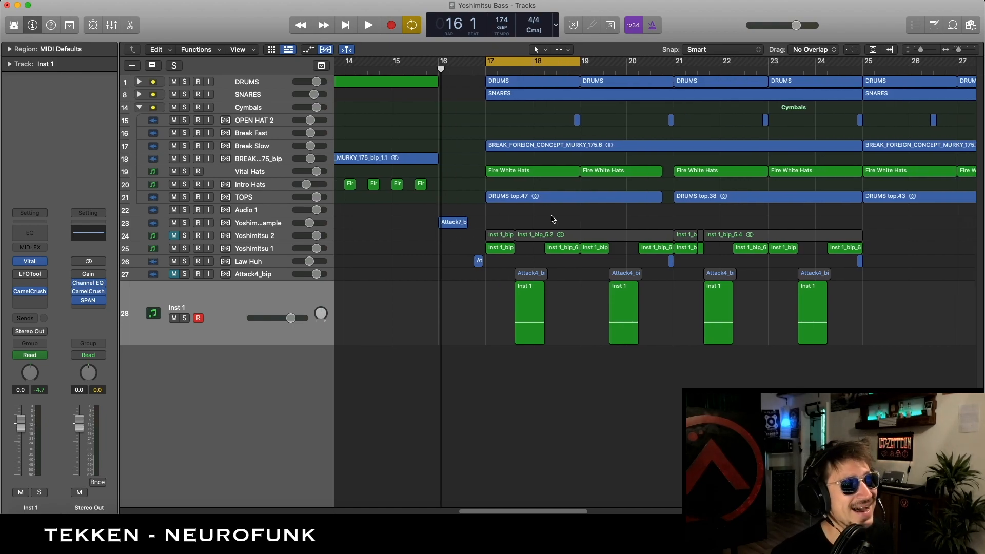
scroll(554, 191, right, 3)
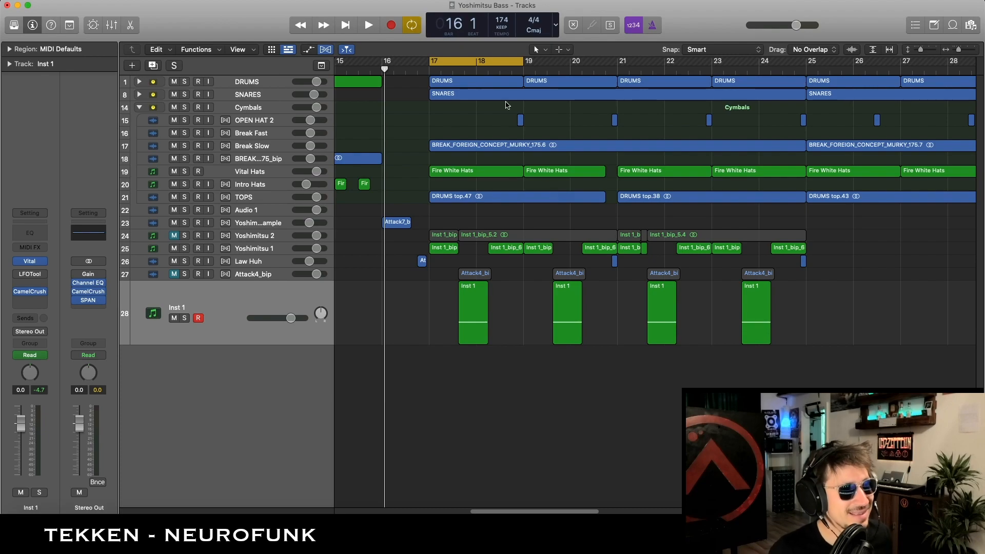
click(453, 60)
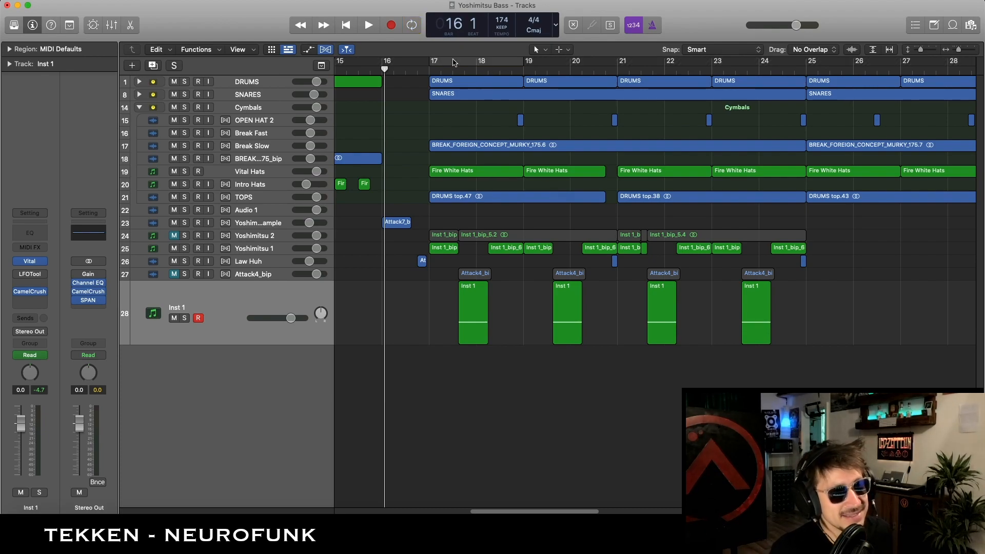